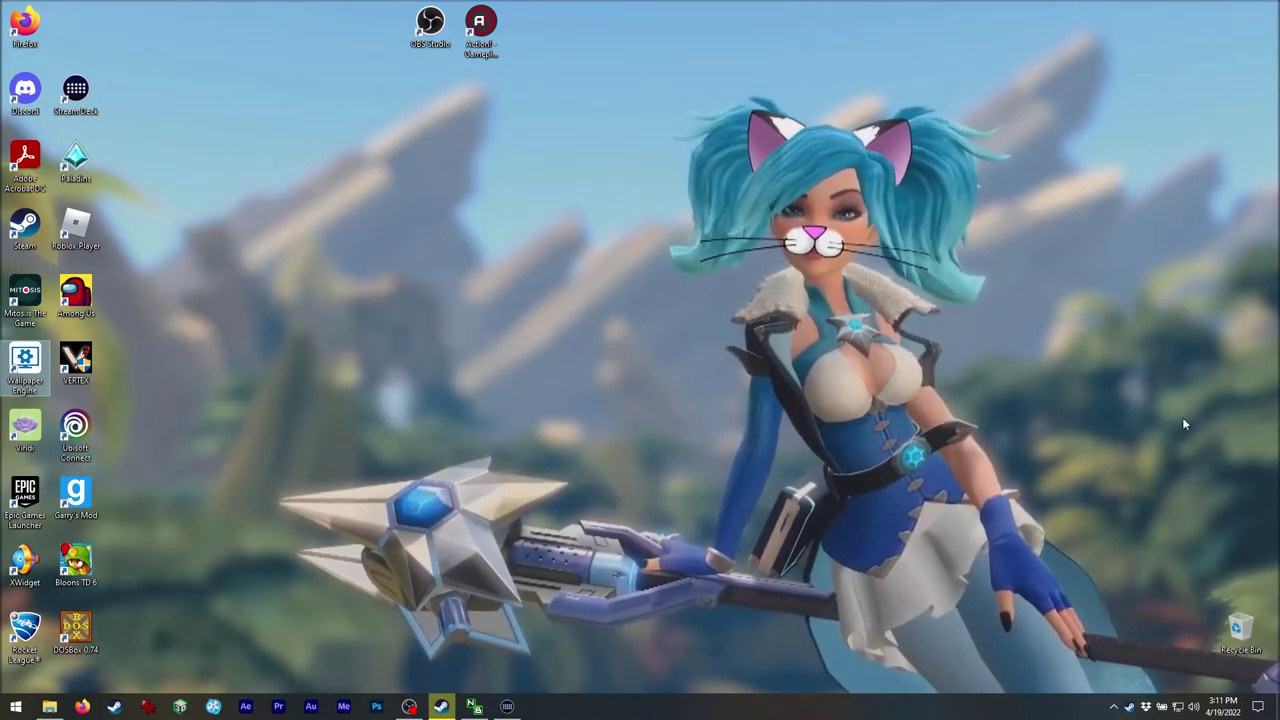
Launch Action! - Gameplay Recording and Streaming from the Steam library and minimize the Steam window.
{"action": "left_click", "coordinate": [440, 707]}
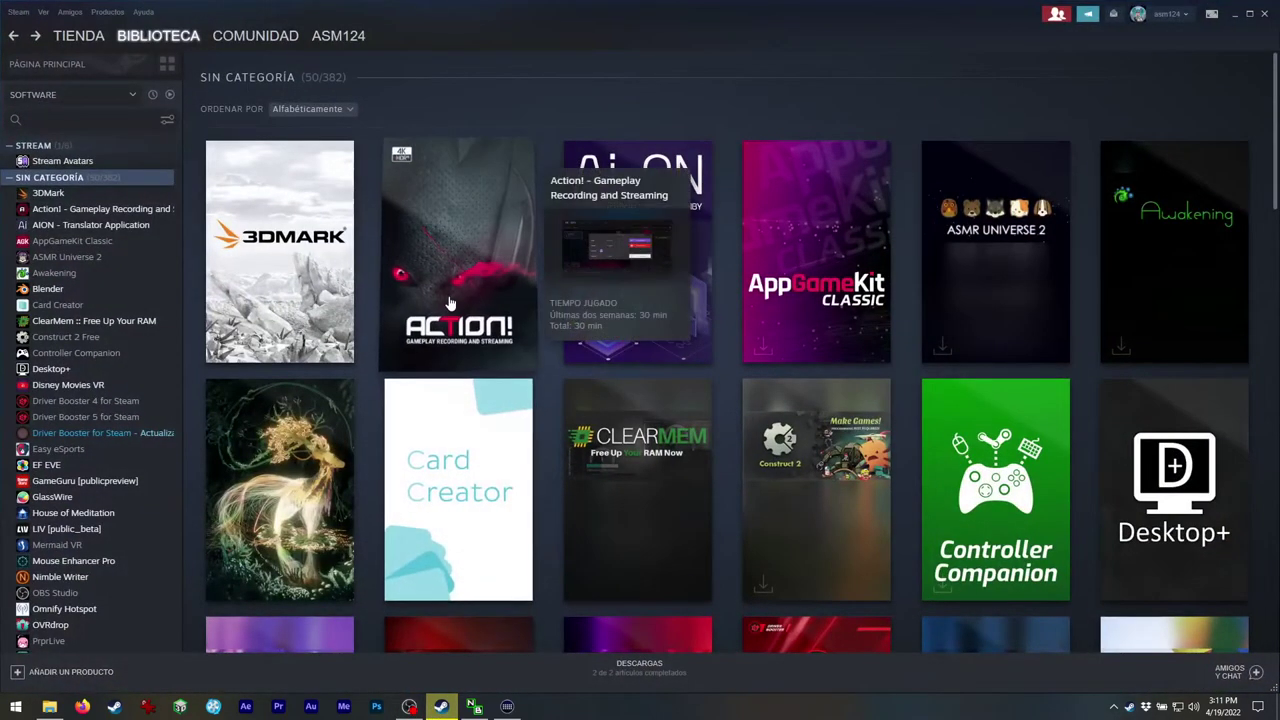
{"action": "left_click", "coordinate": [450, 303]}
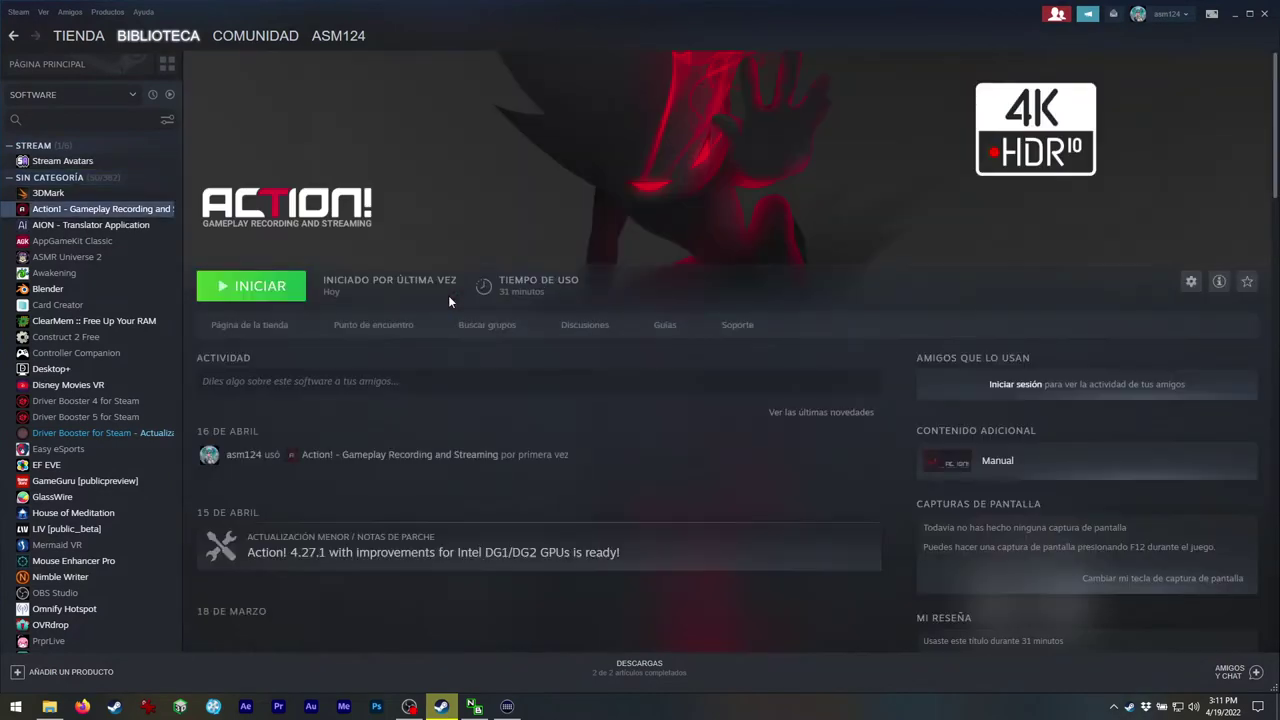
{"action": "left_click", "coordinate": [270, 290]}
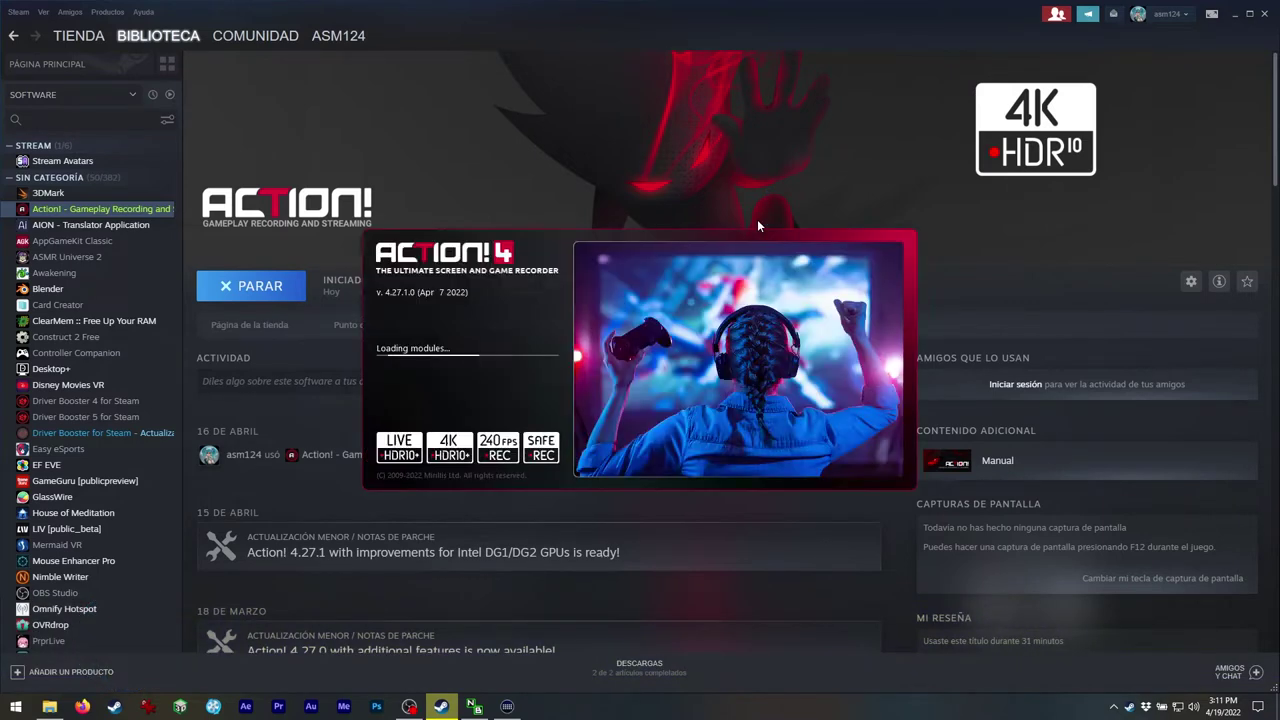
{"action": "left_click", "coordinate": [1233, 15]}
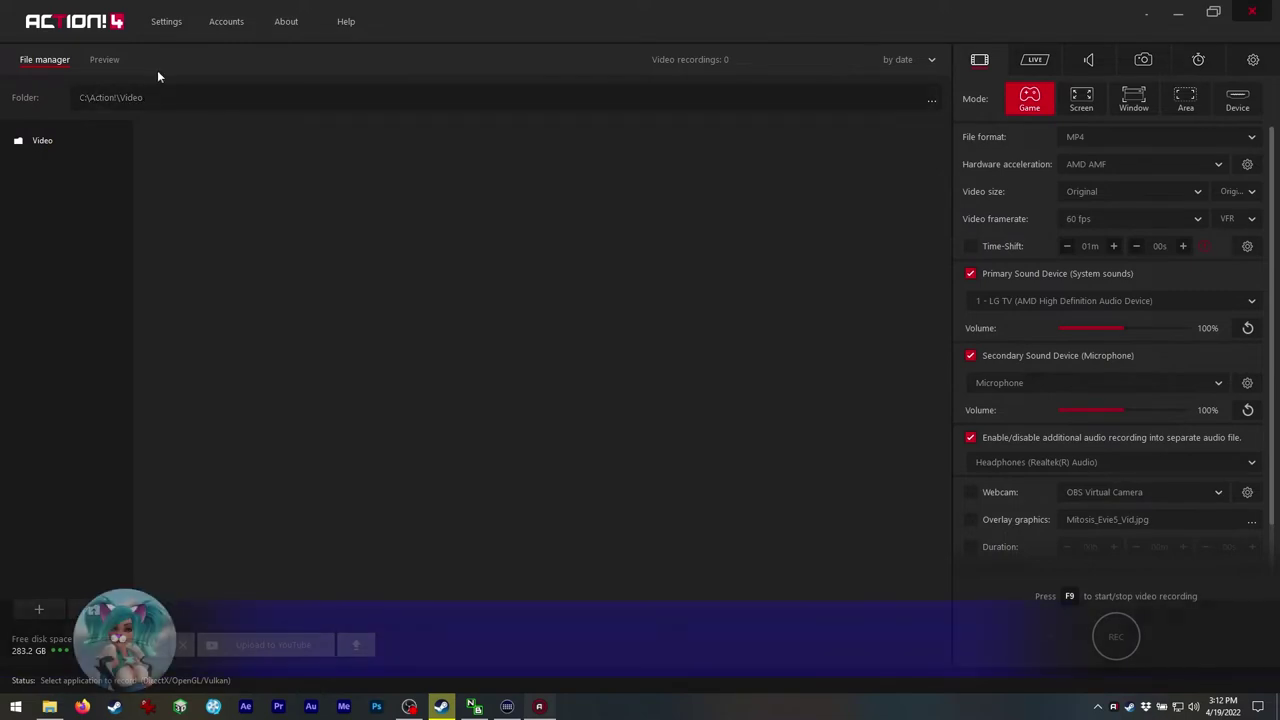
Show the recording preview and set the video mode to Window, capturing the OBS 27.2.1 window.
{"action": "left_click", "coordinate": [104, 62]}
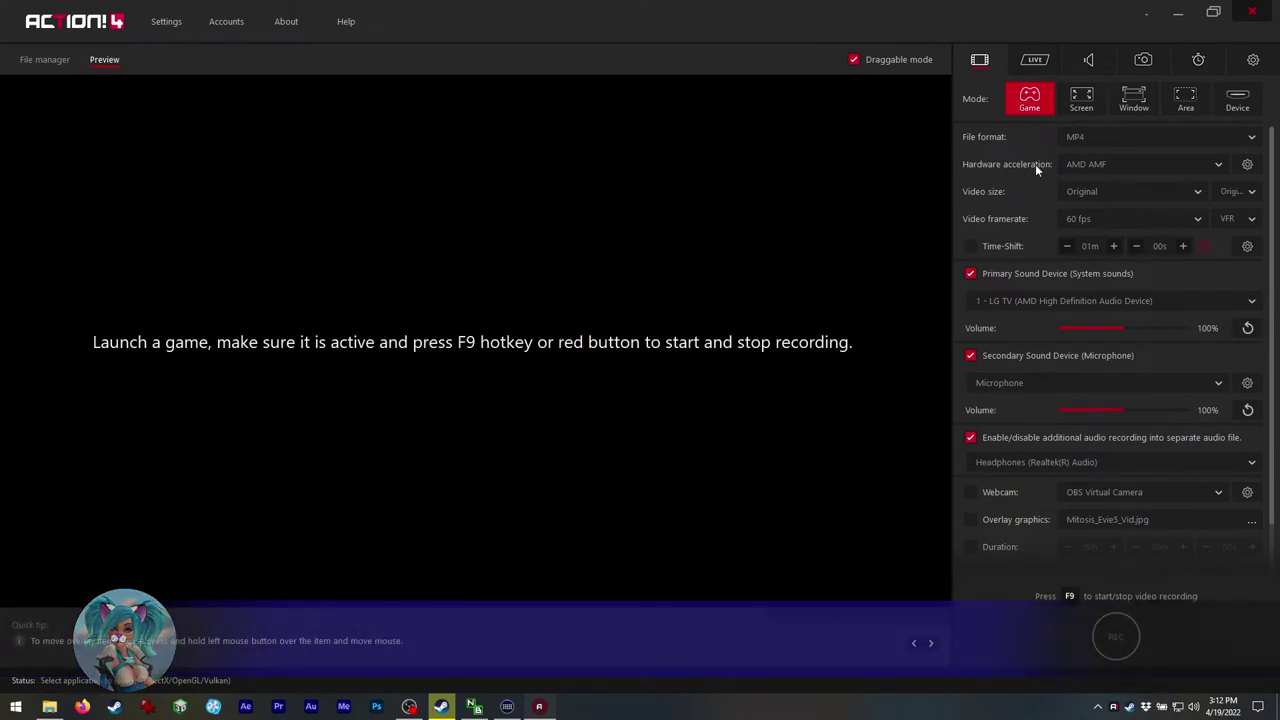
{"action": "left_click", "coordinate": [1072, 102]}
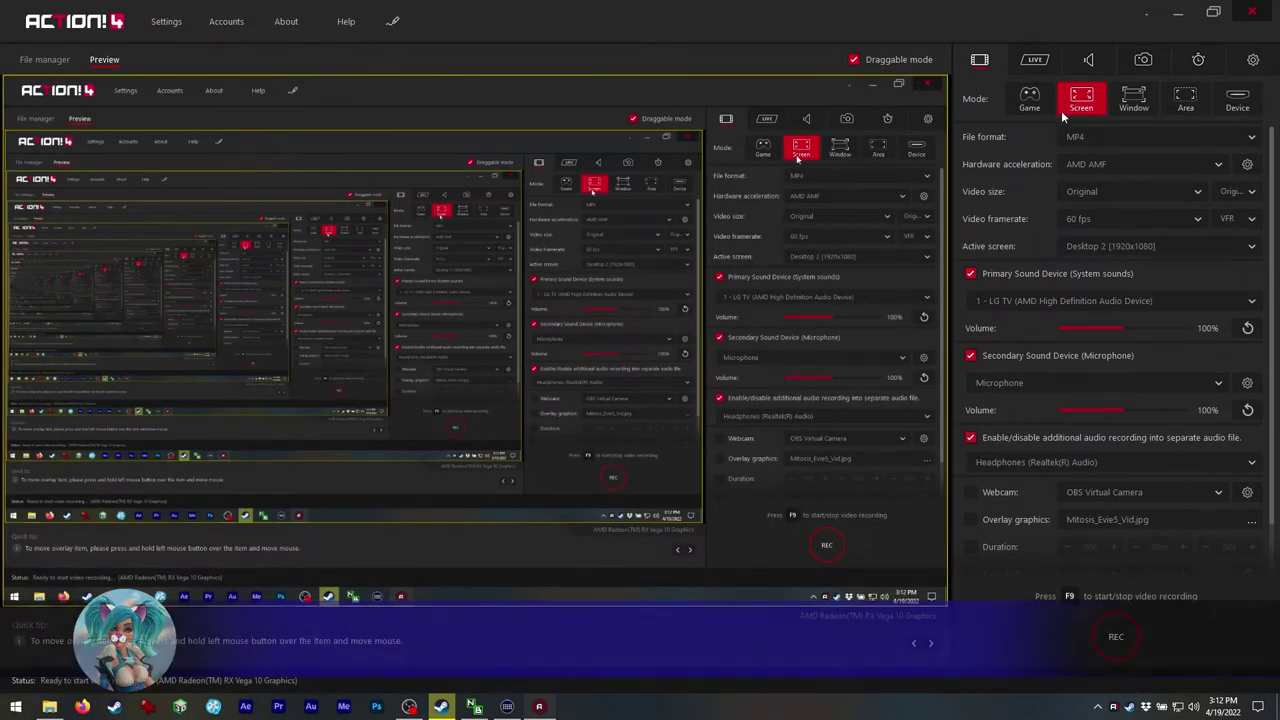
{"action": "left_click", "coordinate": [1130, 104]}
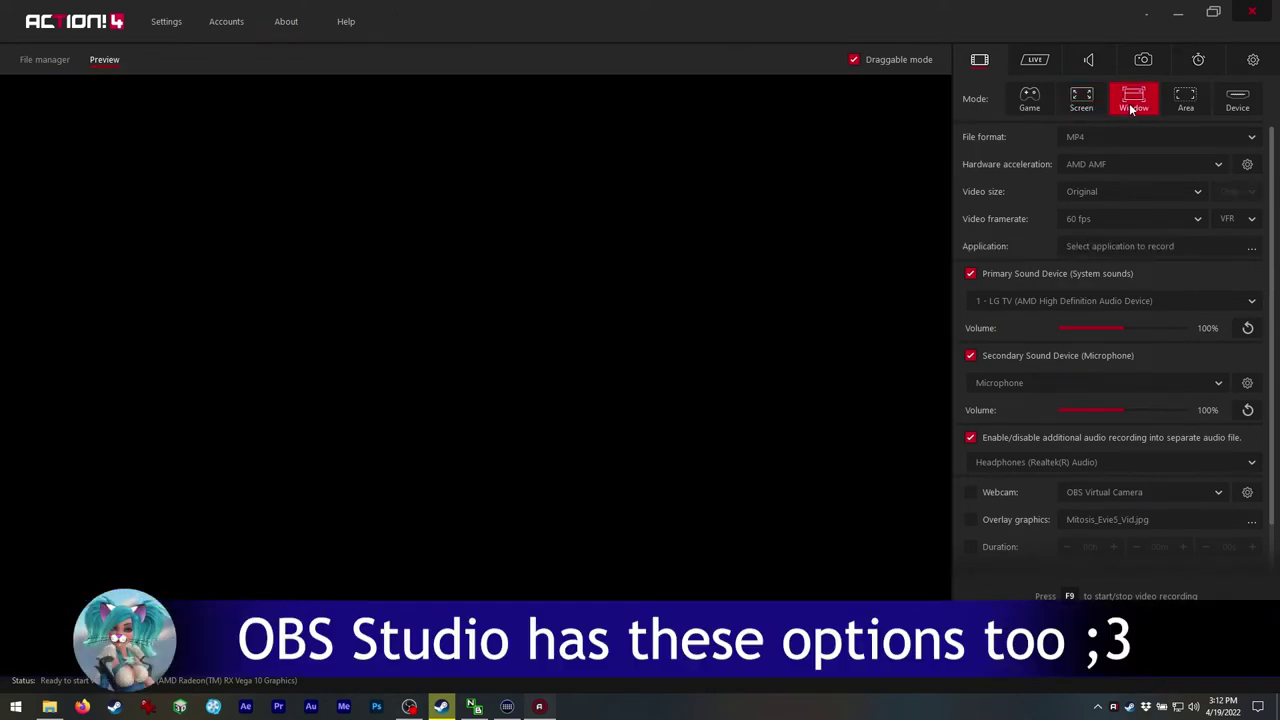
{"action": "left_click", "coordinate": [1160, 246]}
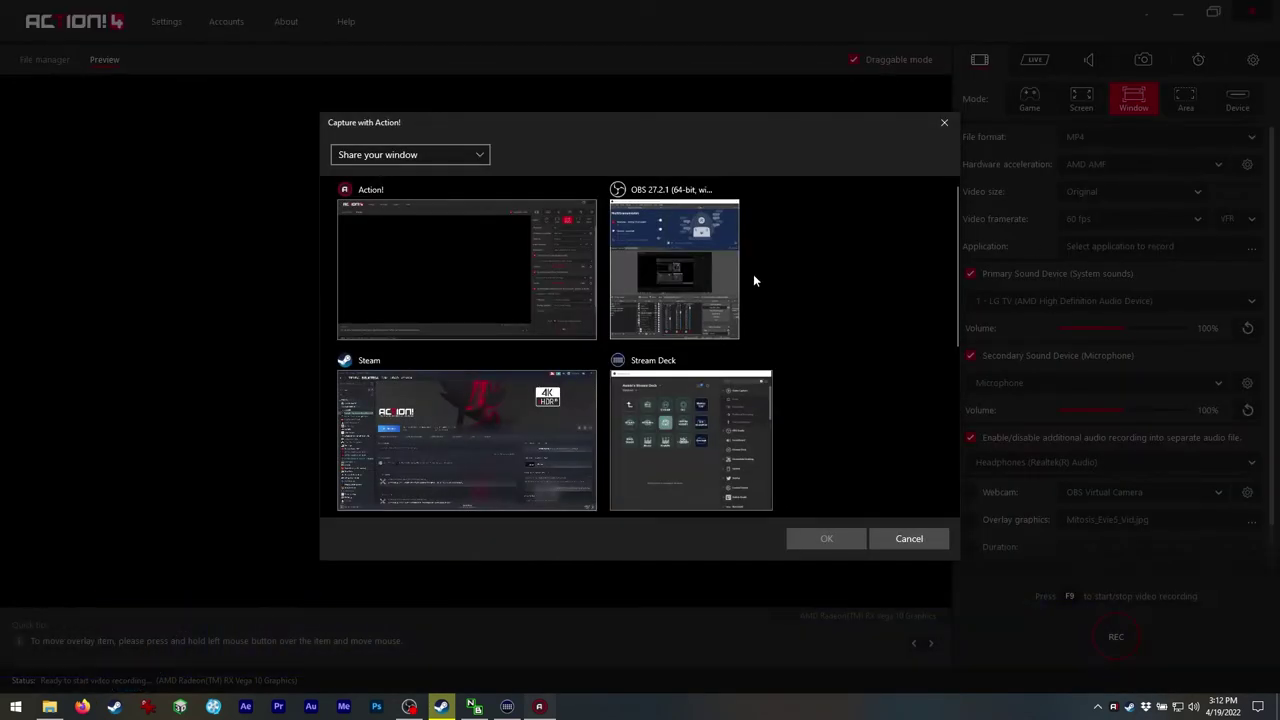
{"action": "left_click", "coordinate": [686, 271]}
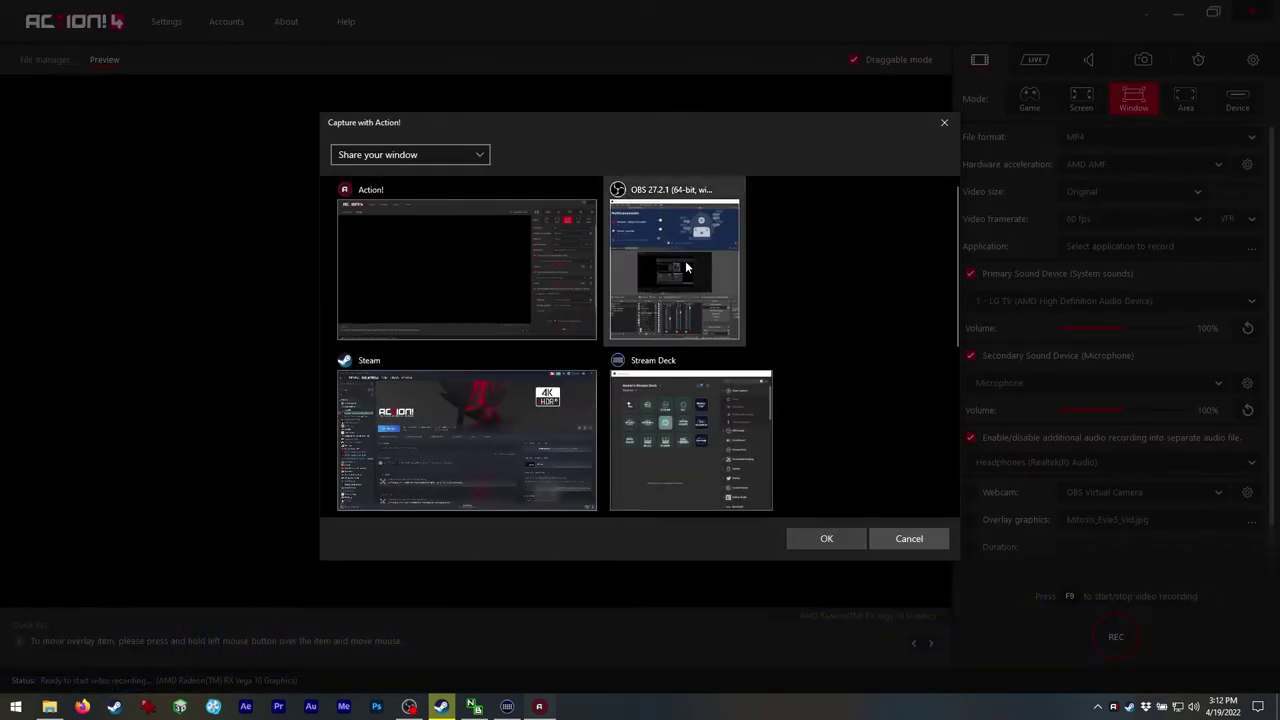
{"action": "left_click", "coordinate": [827, 538]}
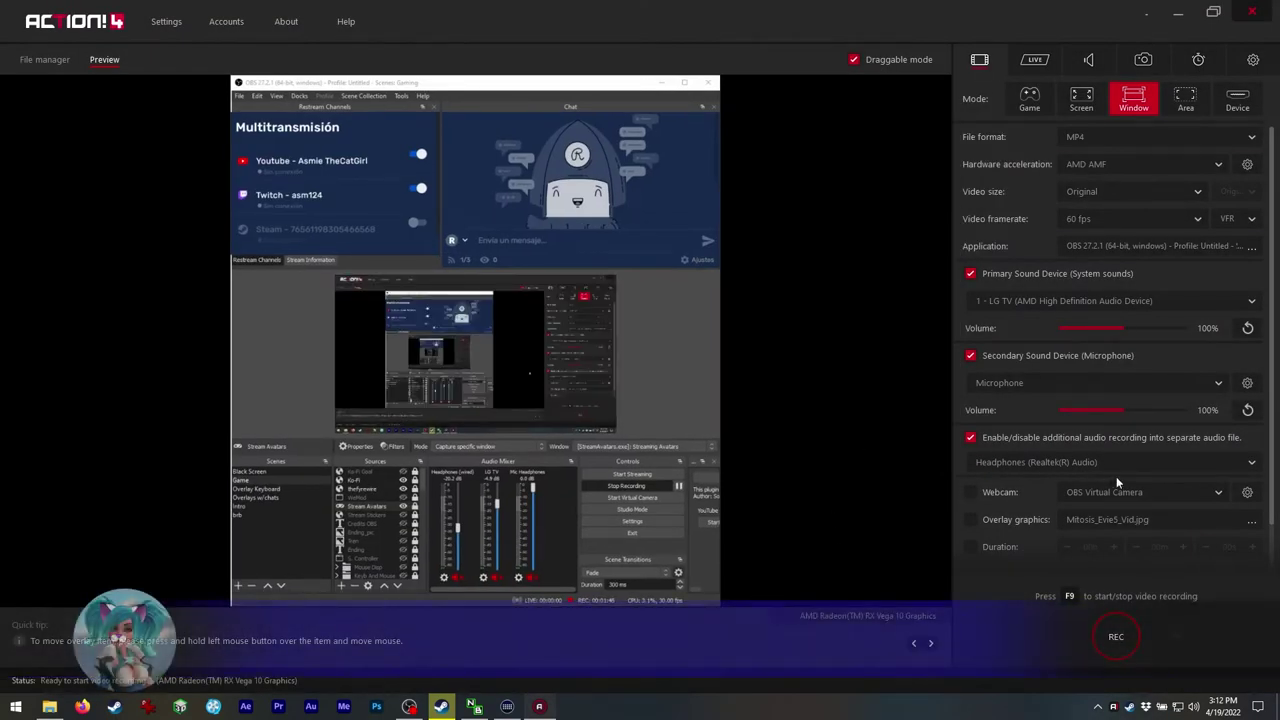
Enable the Mitosis_Evie5_Vid.jpg graphics overlay, send it to the bottom of the stacking order and place it across the captured window's right edge.
{"action": "scroll", "coordinate": [1116, 476], "scroll_direction": "down", "scroll_amount": 1}
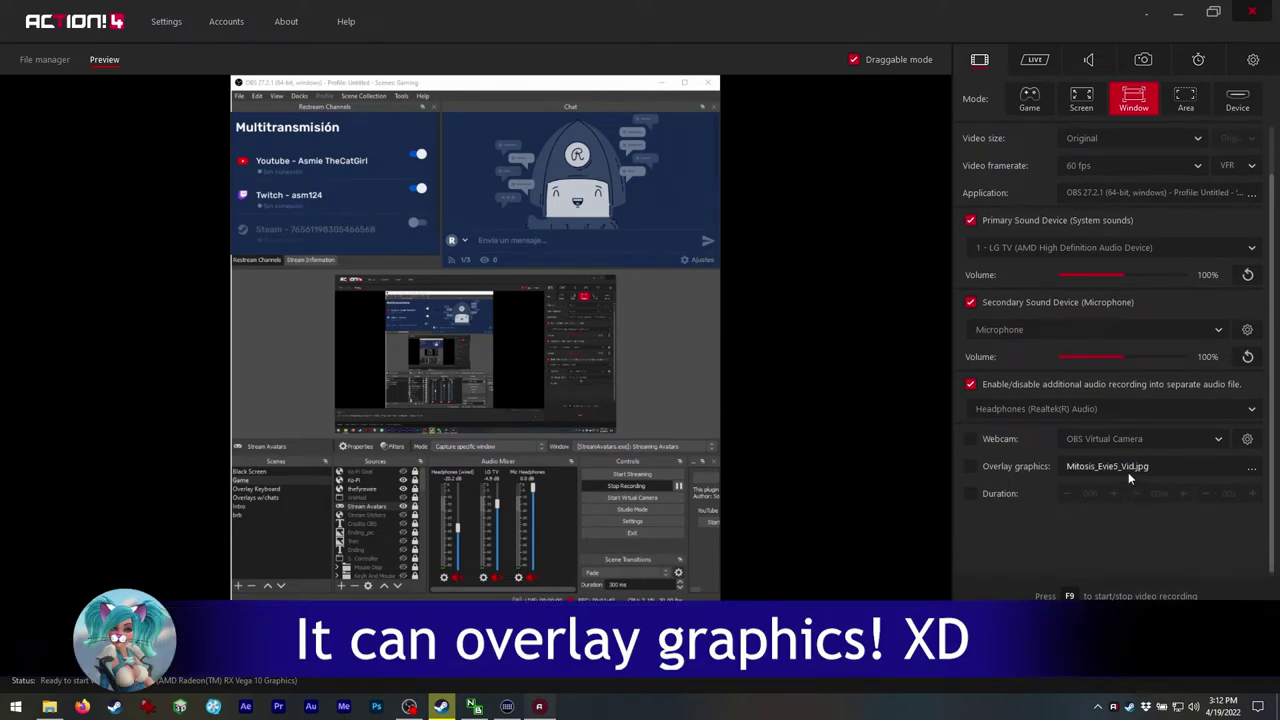
{"action": "left_click", "coordinate": [971, 467]}
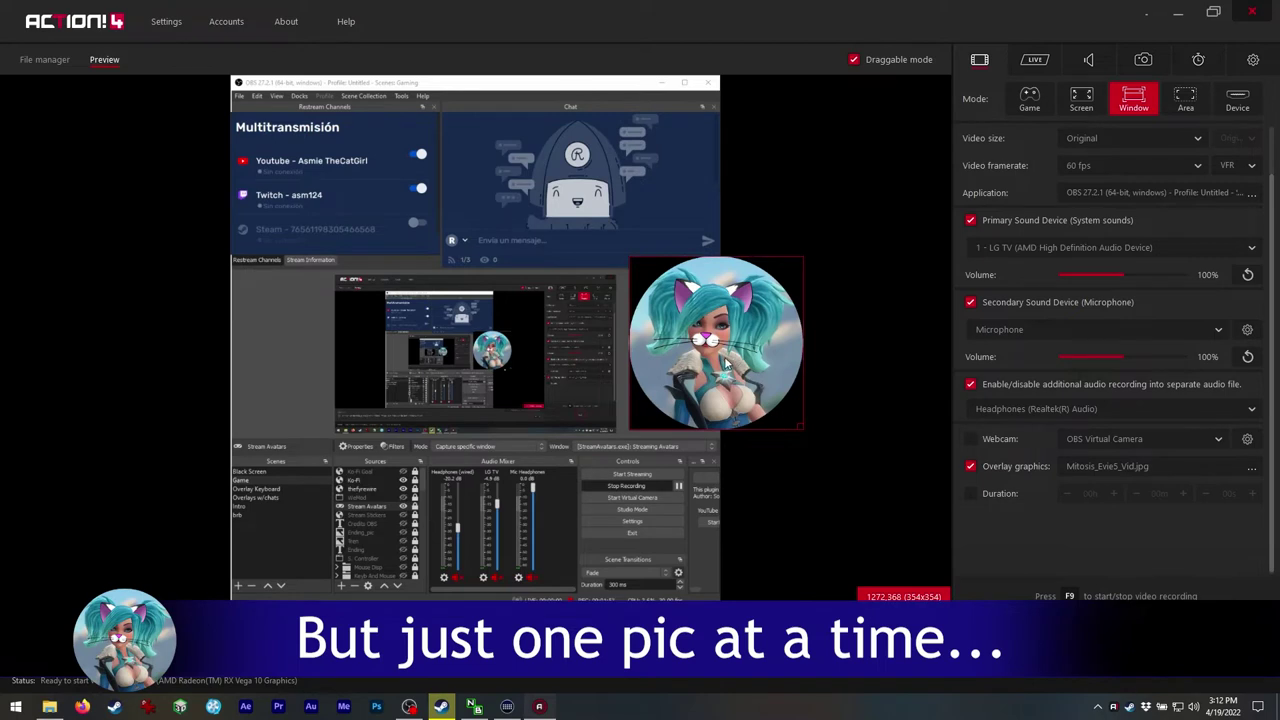
{"action": "left_click_drag", "start_coordinate": [726, 363], "coordinate": [641, 369]}
{"action": "right_click", "coordinate": [642, 370]}
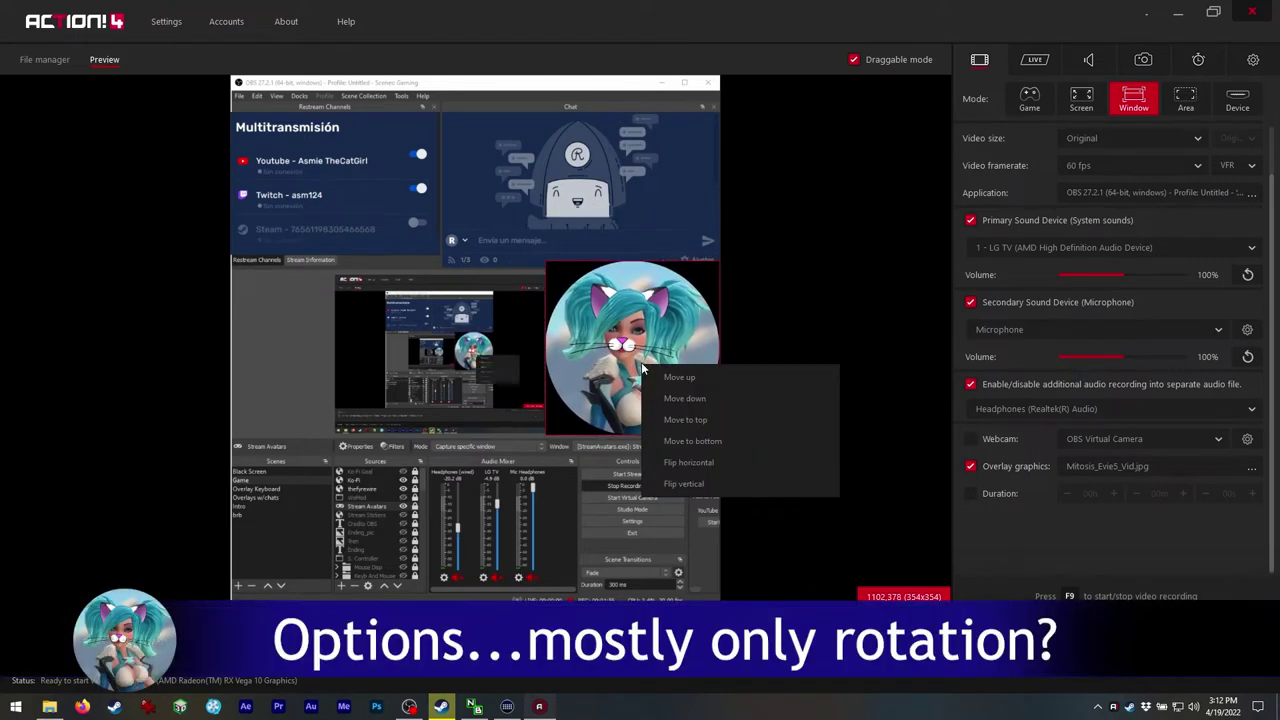
{"action": "left_click", "coordinate": [690, 441]}
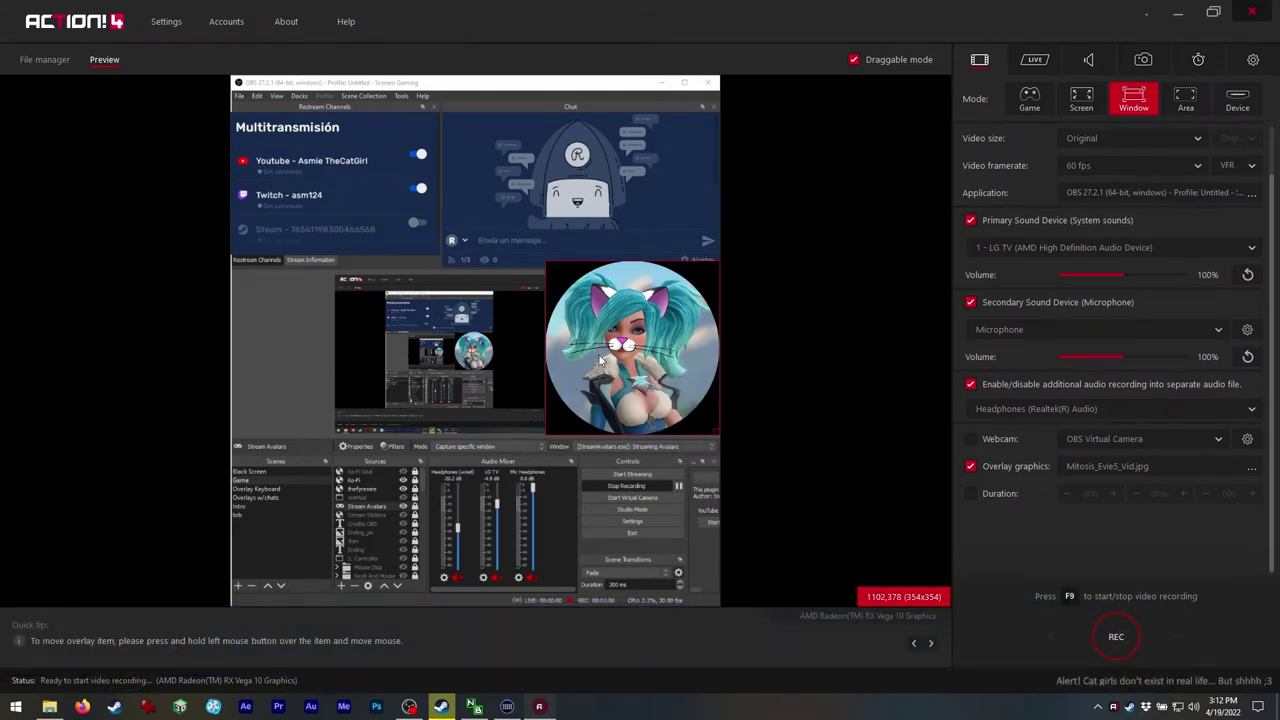
{"action": "left_click_drag", "start_coordinate": [600, 358], "coordinate": [669, 354]}
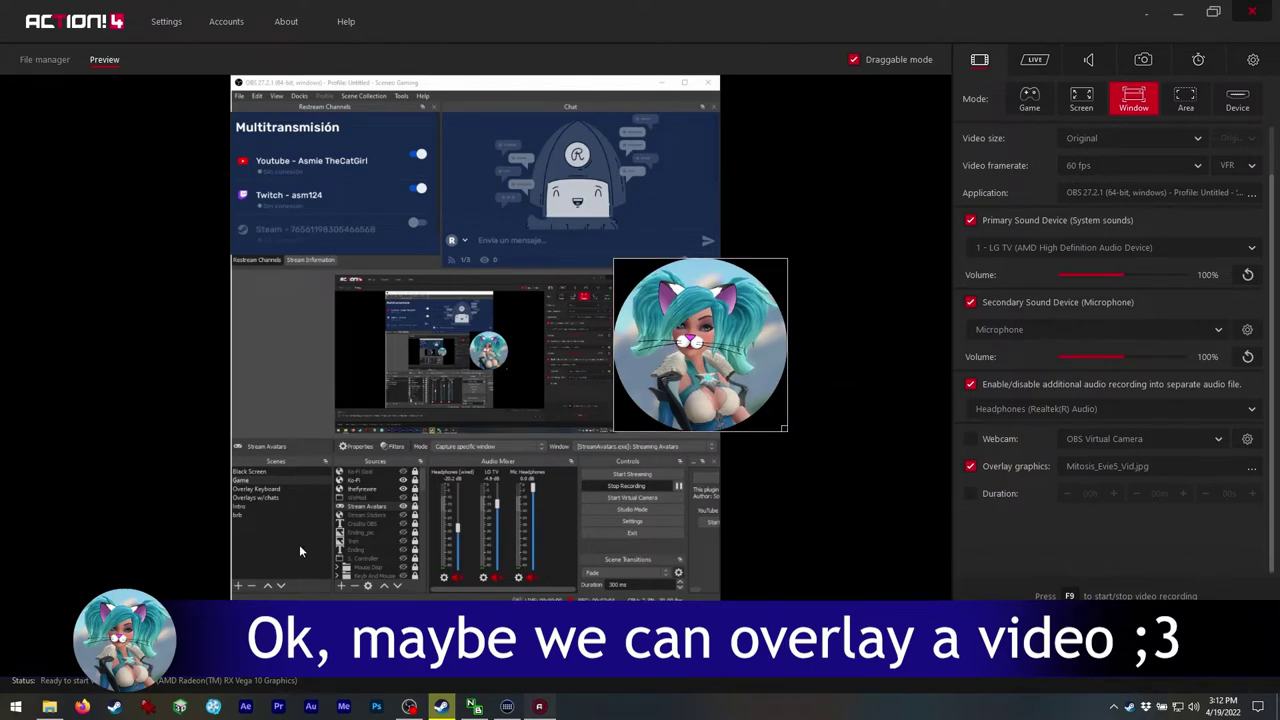
Try to add the Henry Stickmin Distraction Dance green screen video from the Overlay vids folder to the preview as an overlay.
{"action": "left_click", "coordinate": [49, 706]}
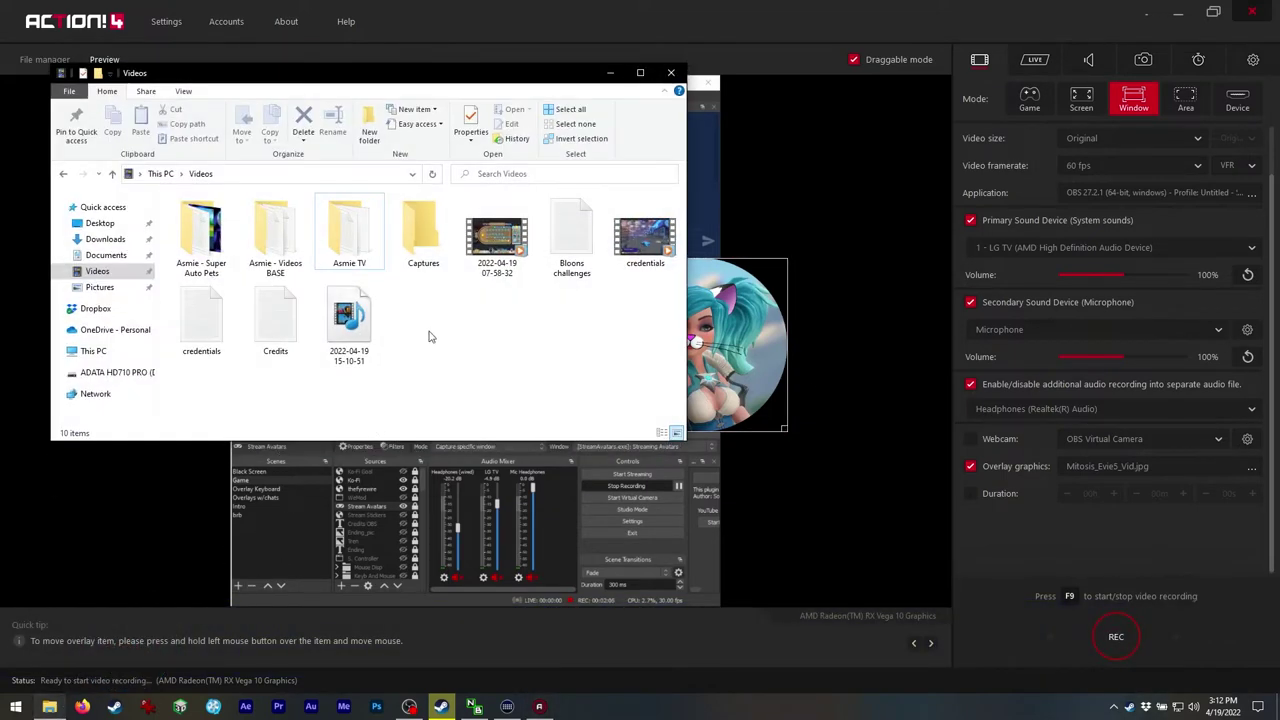
{"action": "double_click", "coordinate": [360, 265]}
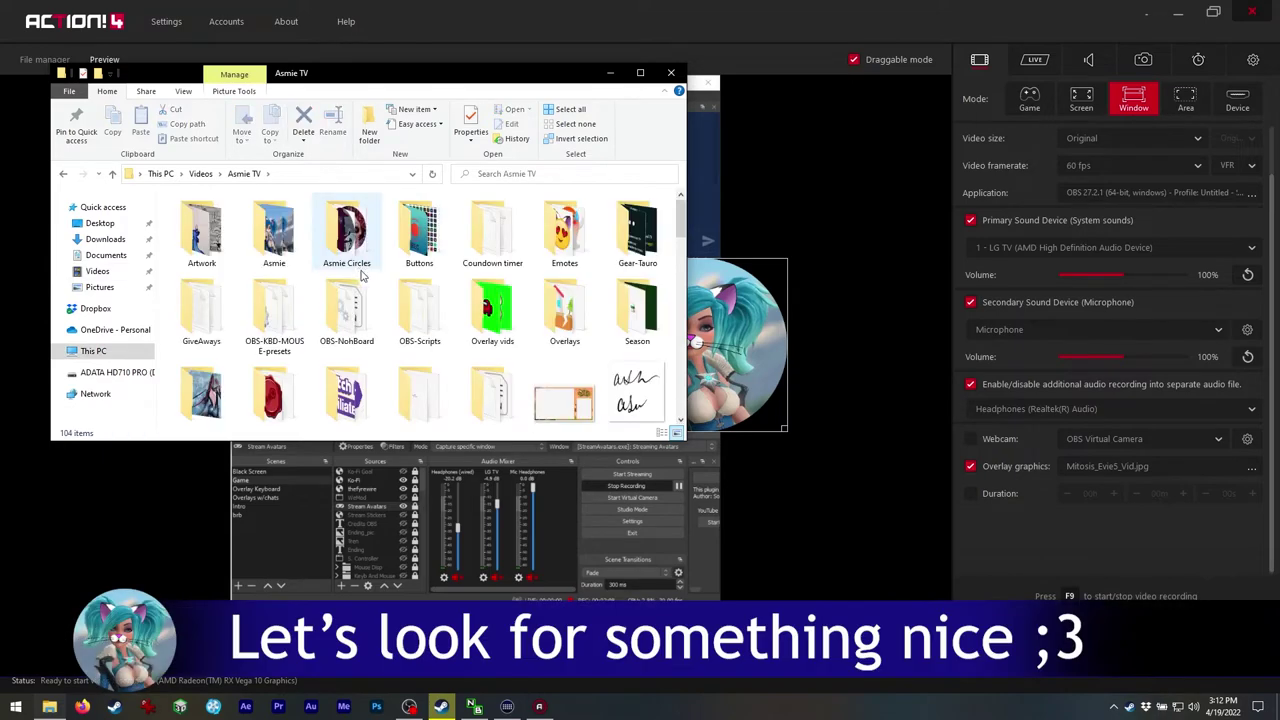
{"action": "double_click", "coordinate": [472, 298]}
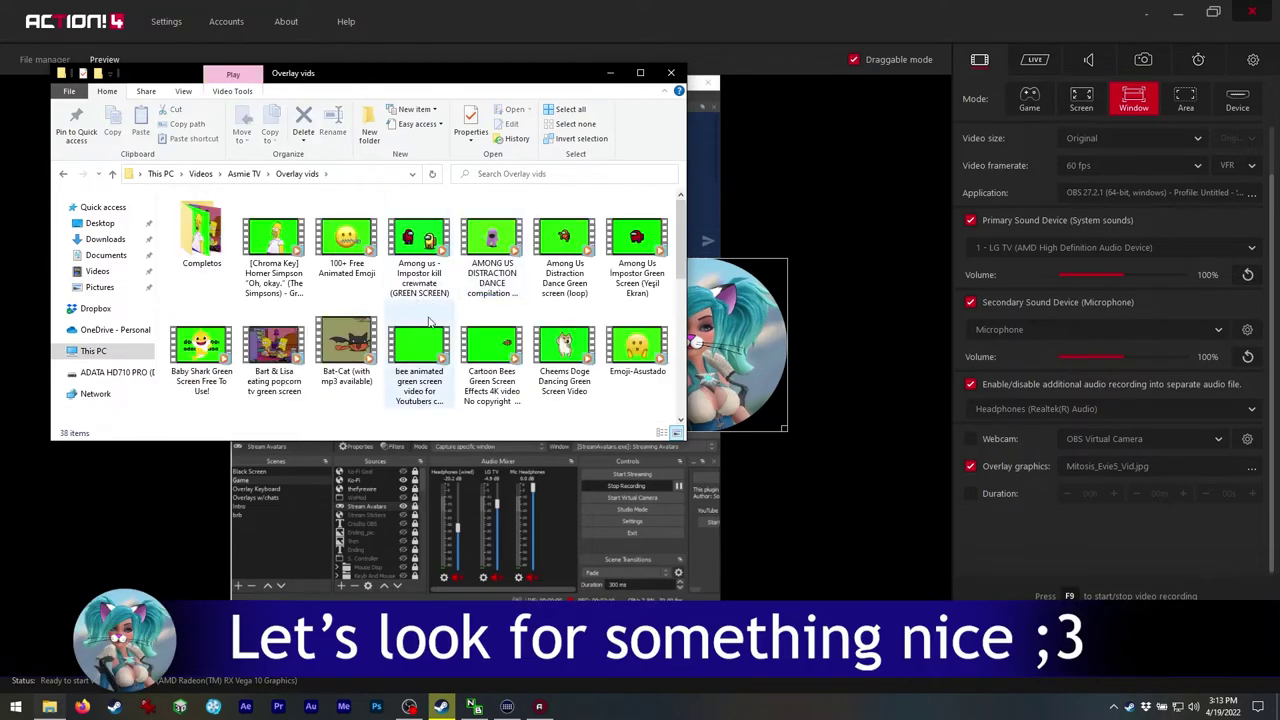
{"action": "scroll", "coordinate": [432, 320], "scroll_direction": "down", "scroll_amount": 1}
{"action": "scroll", "coordinate": [432, 320], "scroll_direction": "down", "scroll_amount": 4}
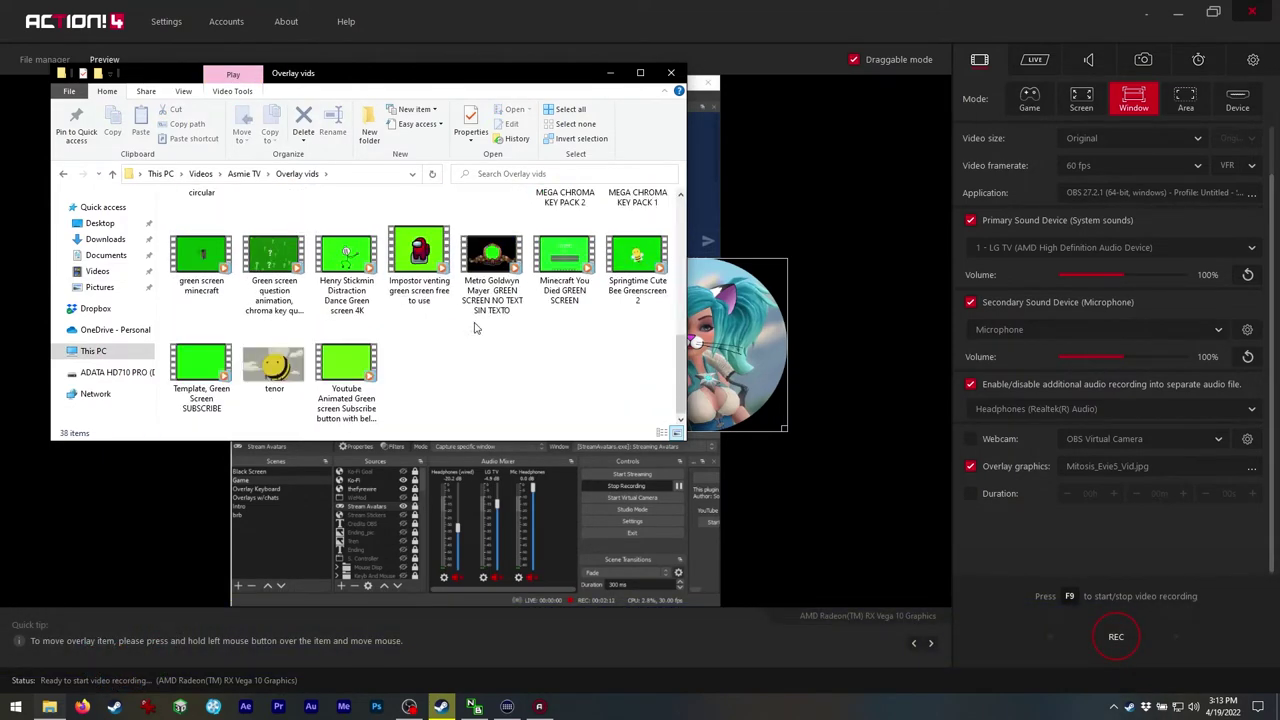
{"action": "left_click_drag", "start_coordinate": [350, 262], "coordinate": [724, 262]}
{"action": "left_click", "coordinate": [610, 72]}
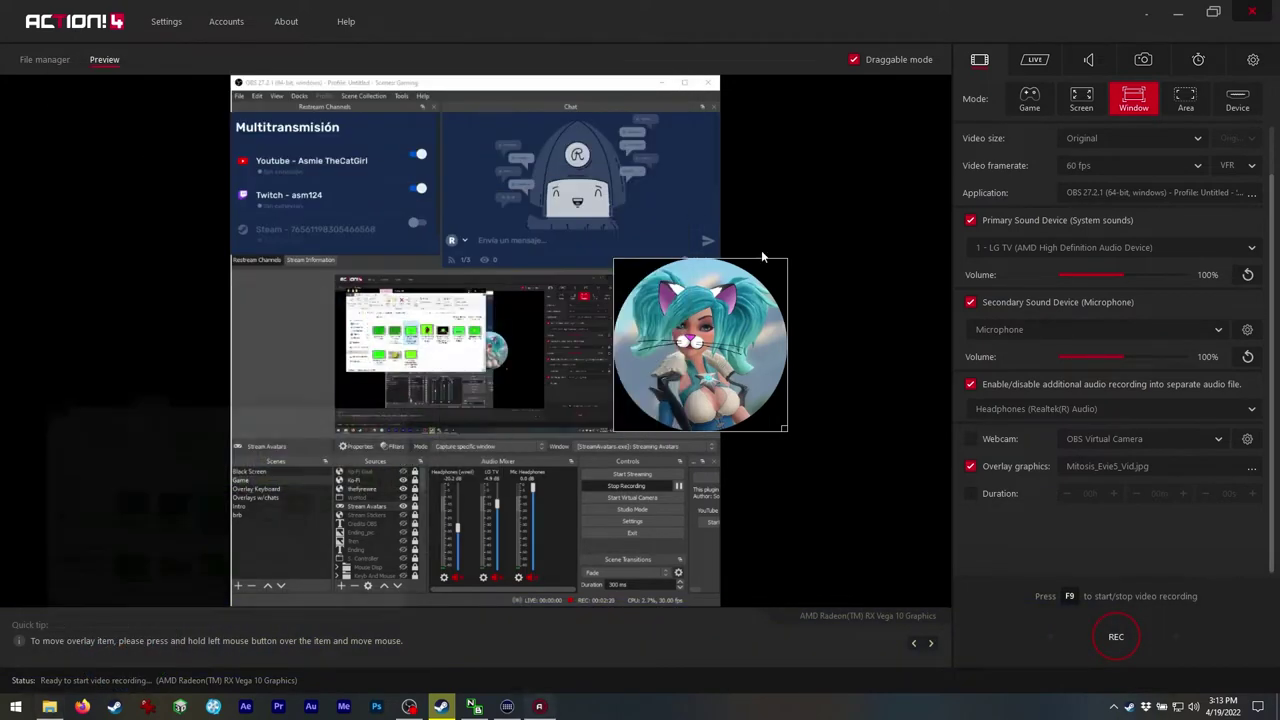
Shrink the overlay image slightly and move it further right across the edge of the captured window.
{"action": "scroll", "coordinate": [1030, 232], "scroll_direction": "up", "scroll_amount": 2}
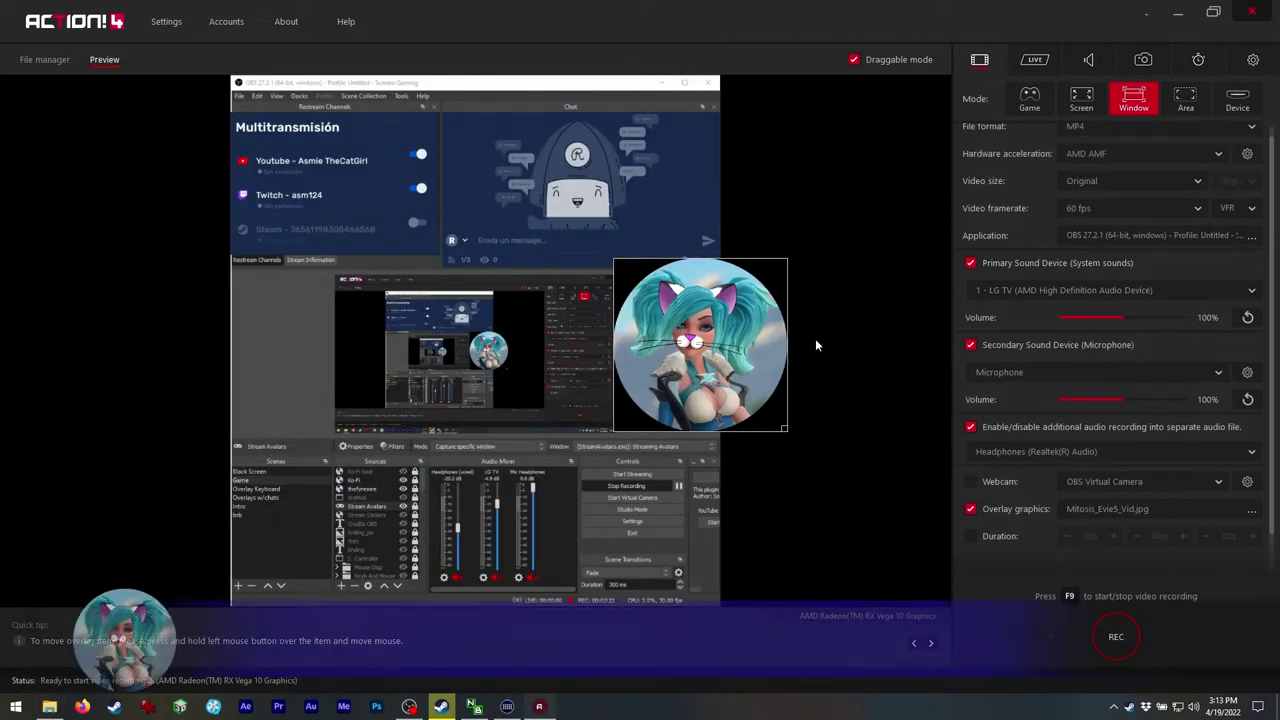
{"action": "left_click_drag", "start_coordinate": [785, 429], "coordinate": [757, 400]}
{"action": "left_click_drag", "start_coordinate": [690, 330], "coordinate": [744, 348]}
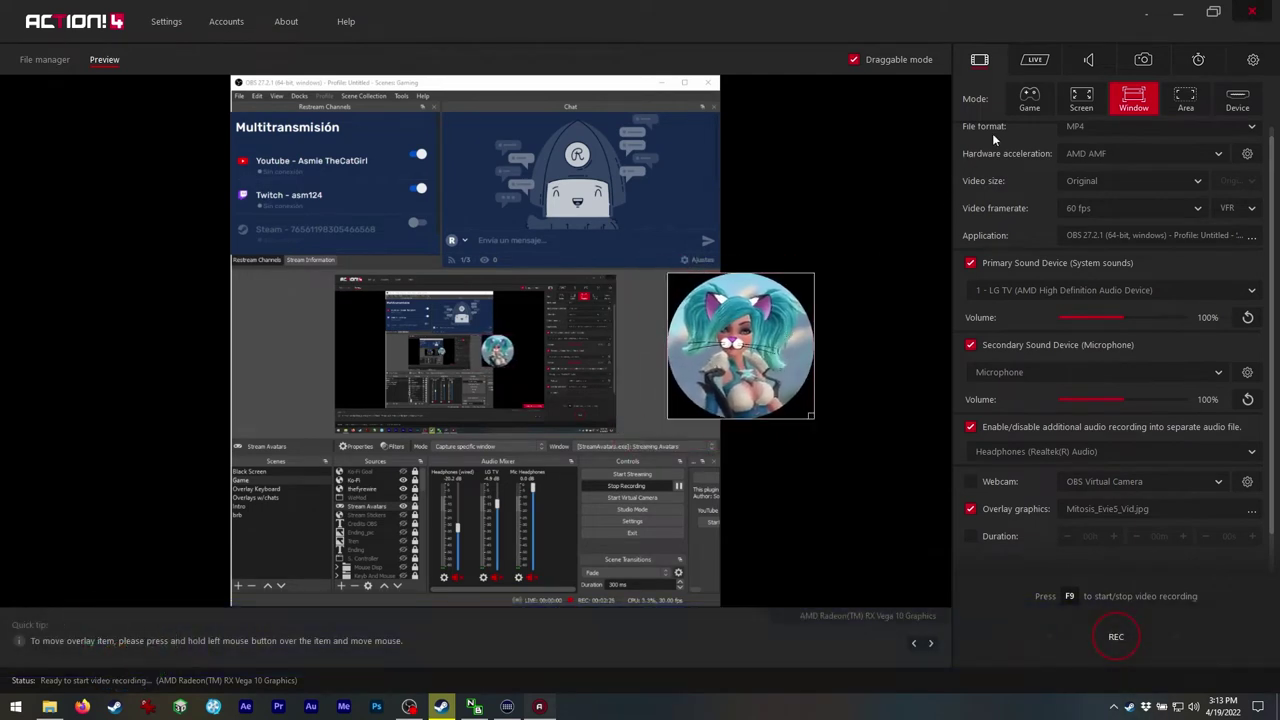
Review the live streaming settings, including the streaming service, broadcast settings and custom URL overlay sources.
{"action": "left_click", "coordinate": [1036, 61]}
{"action": "scroll", "coordinate": [1124, 228], "scroll_direction": "down", "scroll_amount": 2}
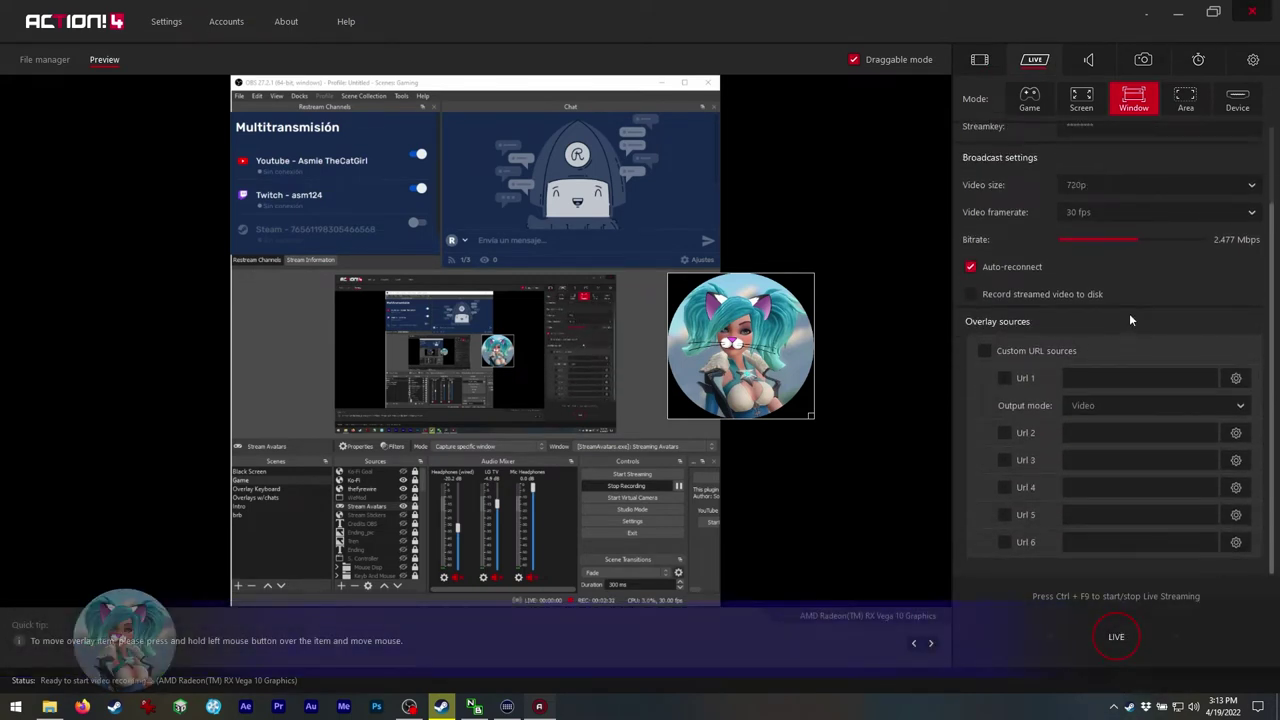
{"action": "scroll", "coordinate": [1129, 313], "scroll_direction": "up", "scroll_amount": 2}
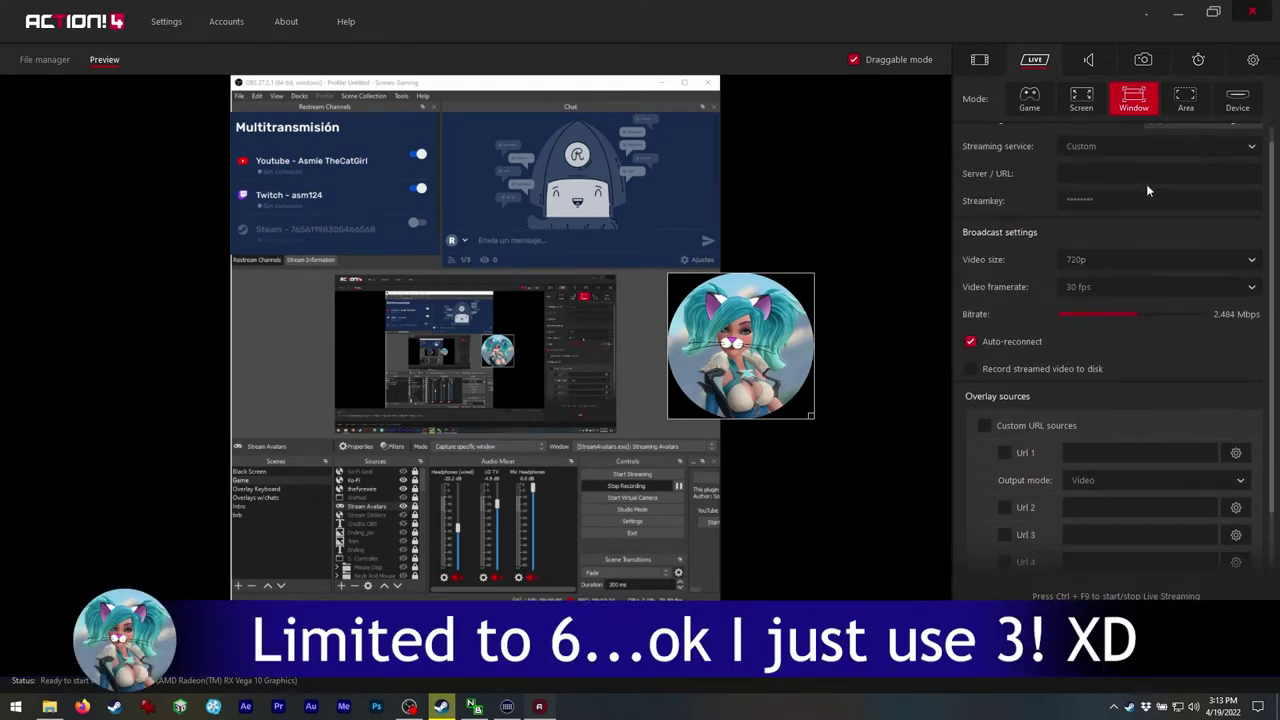
Check the microphone recording options for audio recordings and disable the microphone.
{"action": "left_click", "coordinate": [1100, 65]}
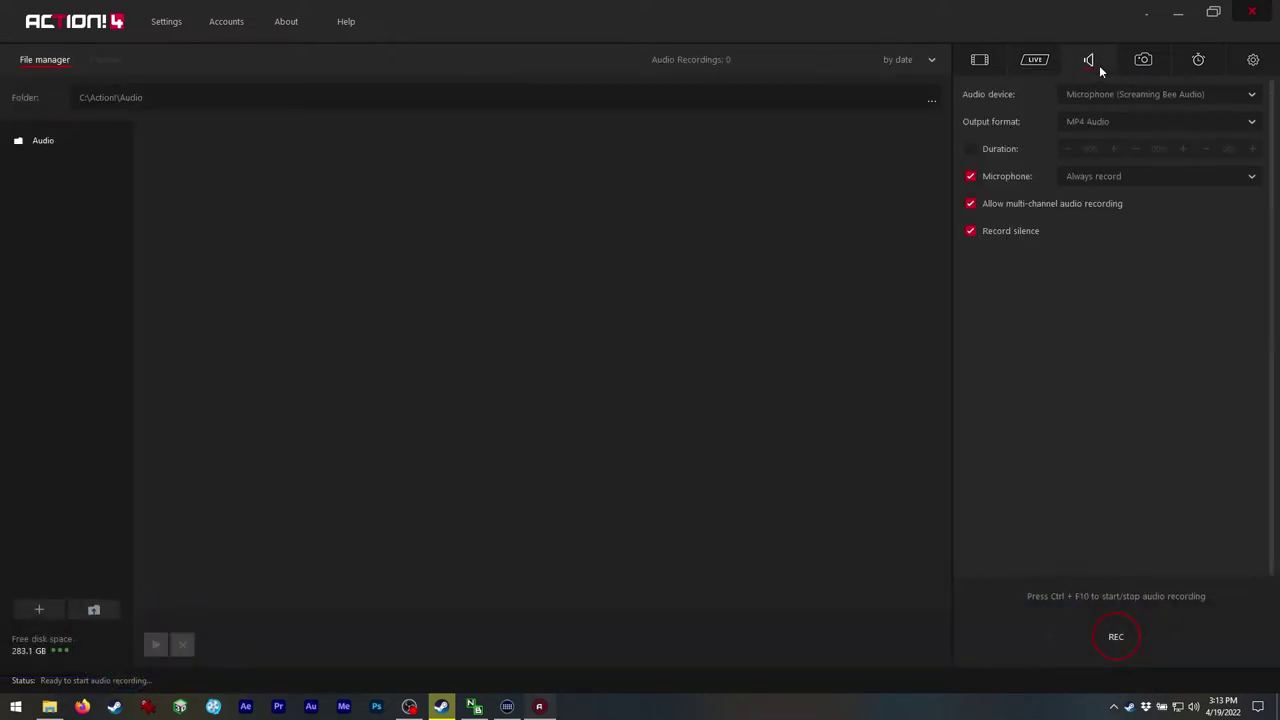
{"action": "left_click", "coordinate": [1131, 176]}
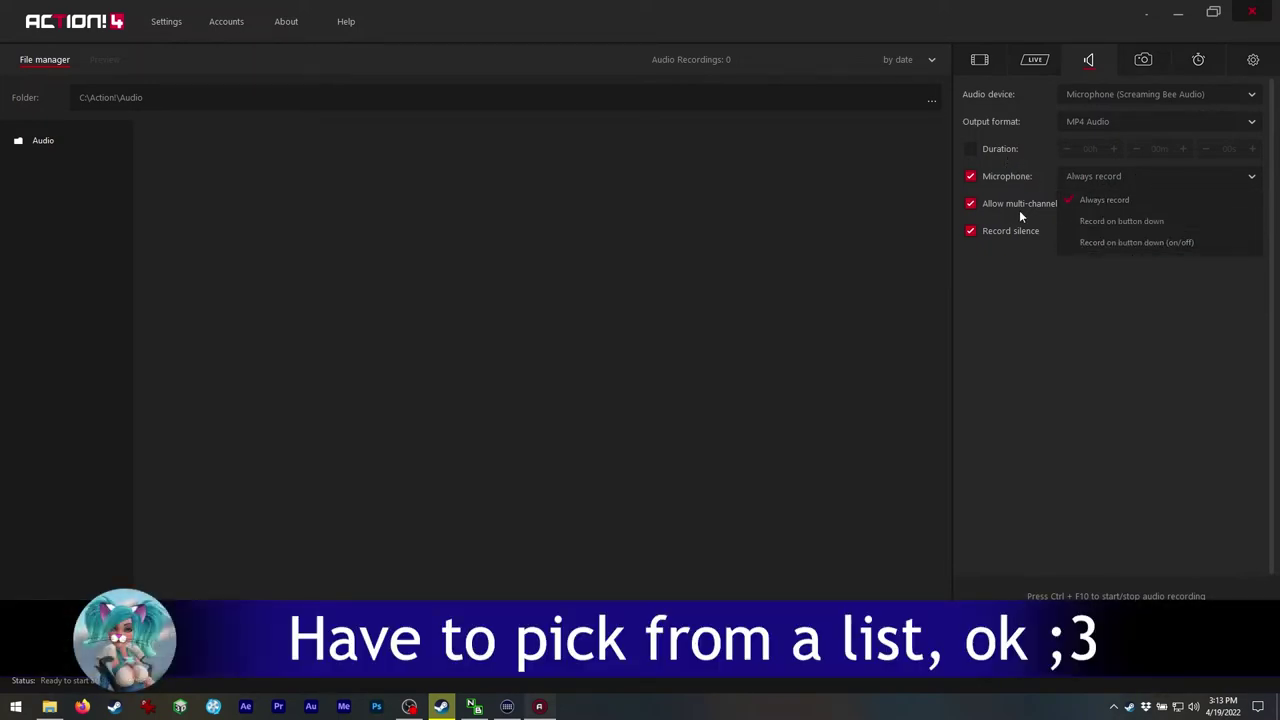
{"action": "left_click", "coordinate": [1044, 336]}
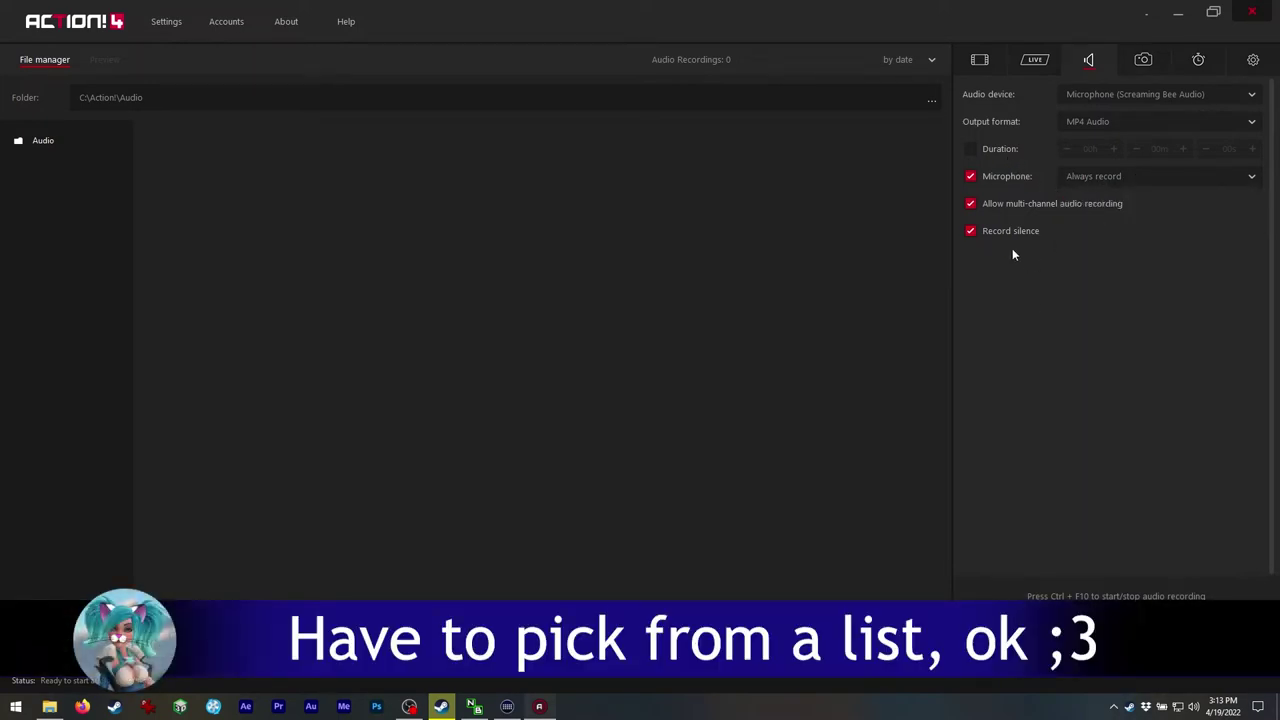
{"action": "left_click", "coordinate": [972, 177]}
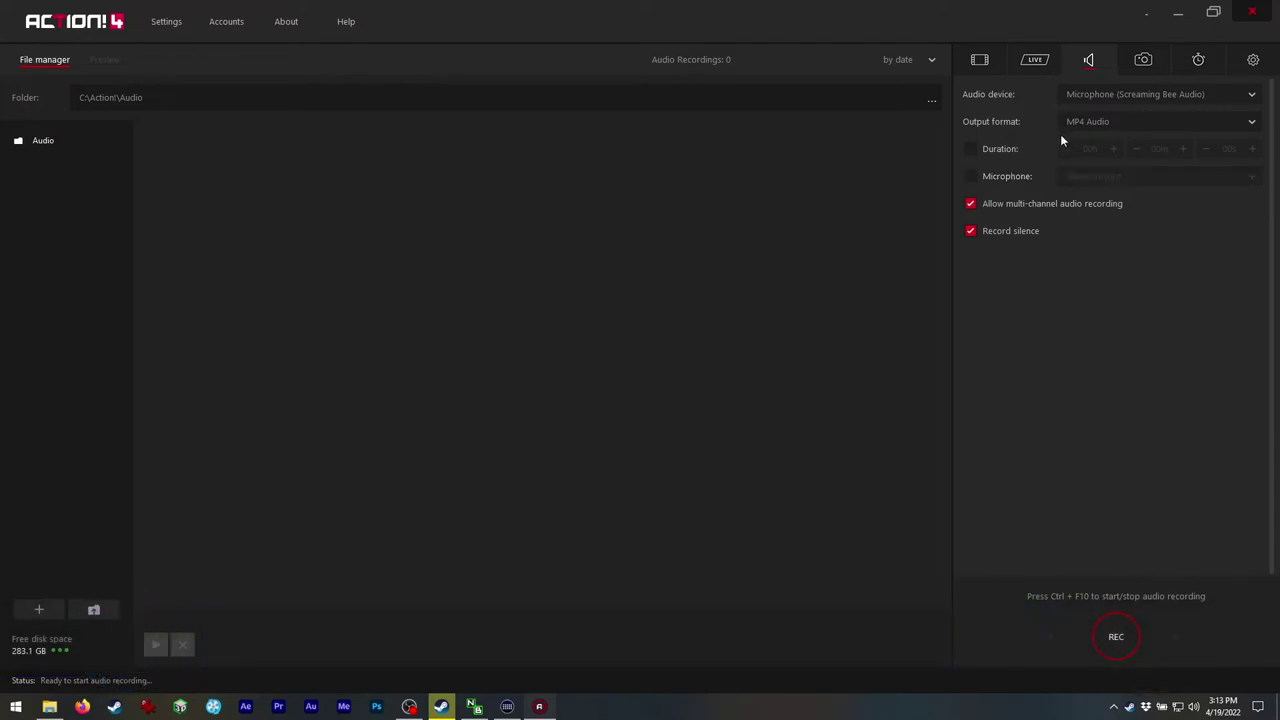
Examine the screenshot, benchmark and general settings and the Accounts Manager, and return to the video recording settings.
{"action": "left_click", "coordinate": [1144, 60]}
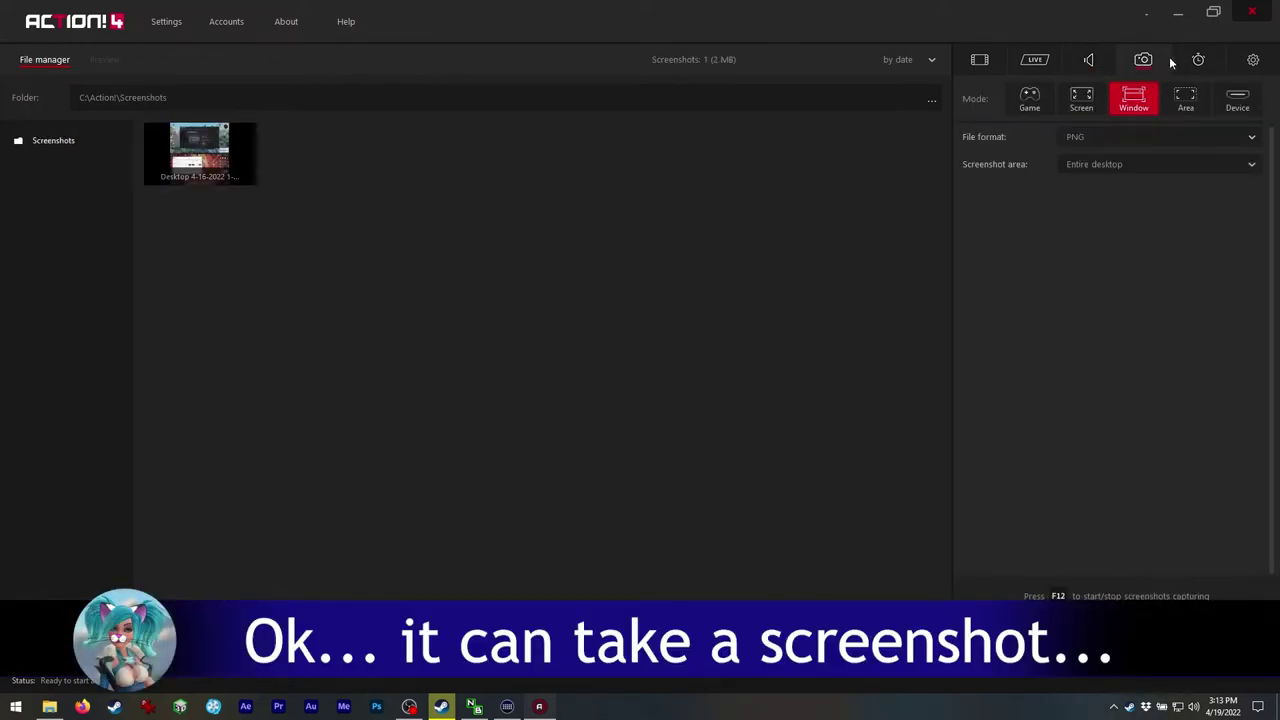
{"action": "left_click", "coordinate": [1190, 64]}
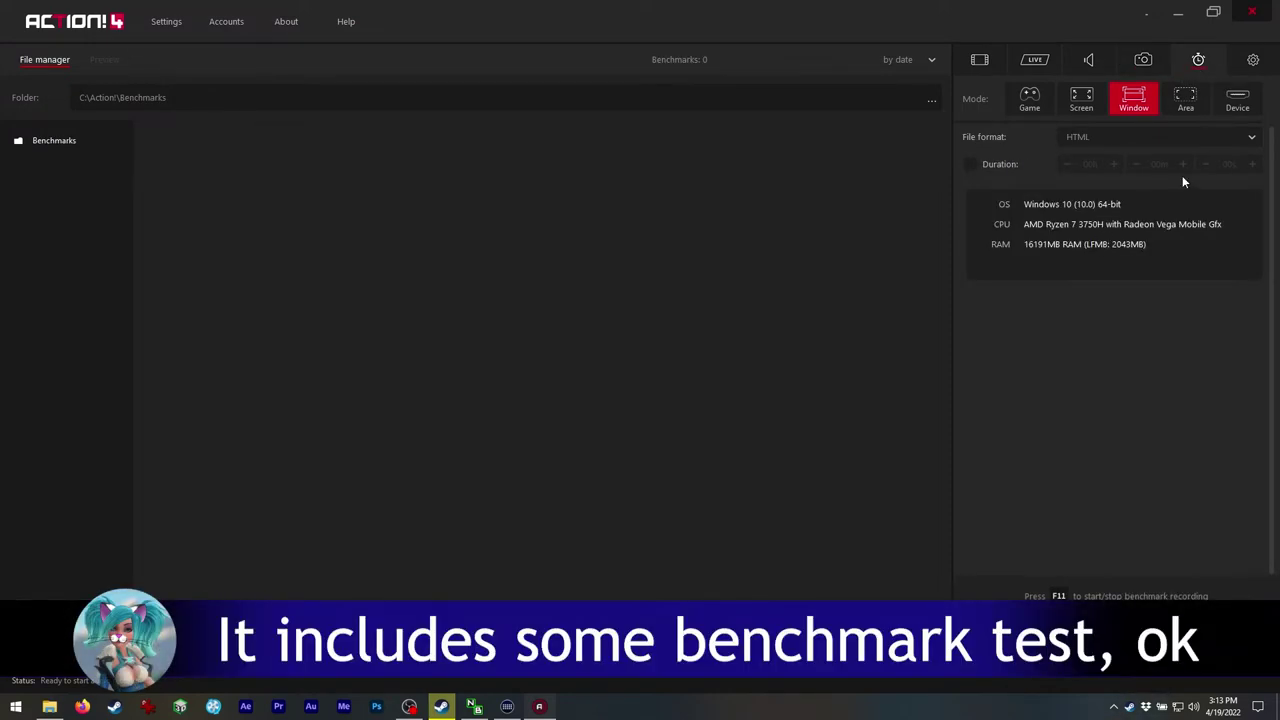
{"action": "left_click", "coordinate": [1253, 62]}
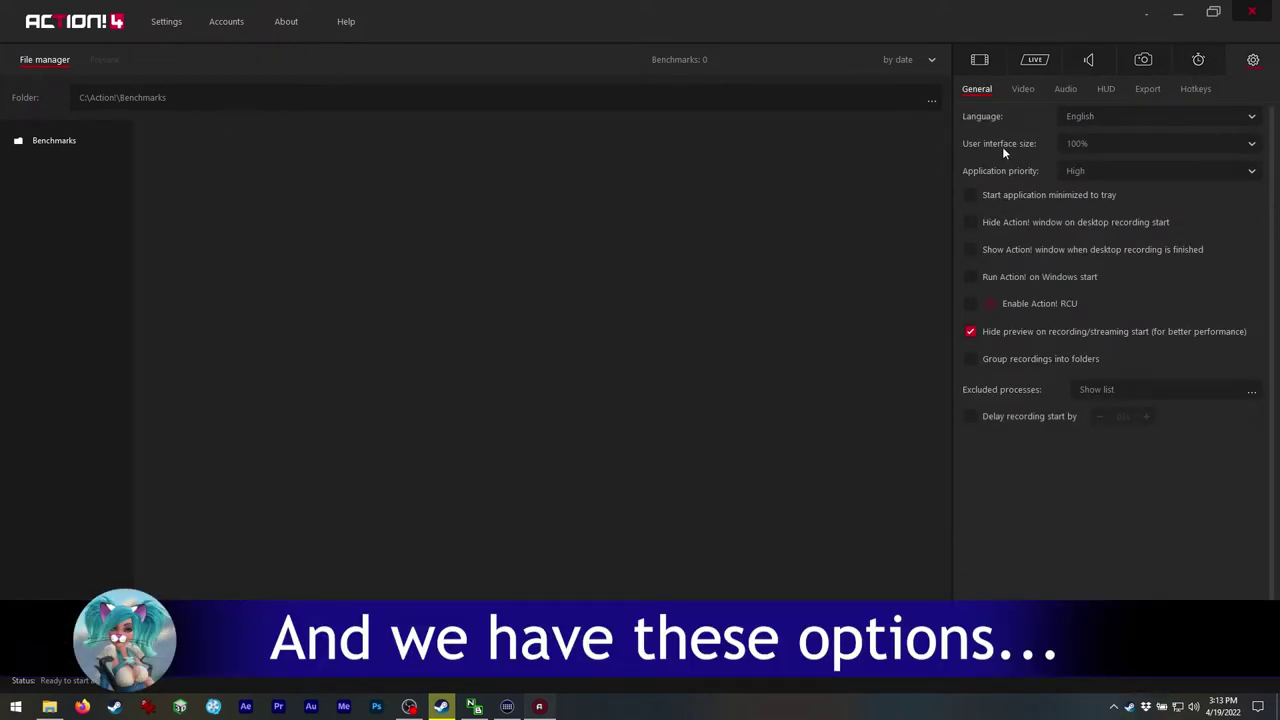
{"action": "left_click", "coordinate": [978, 62]}
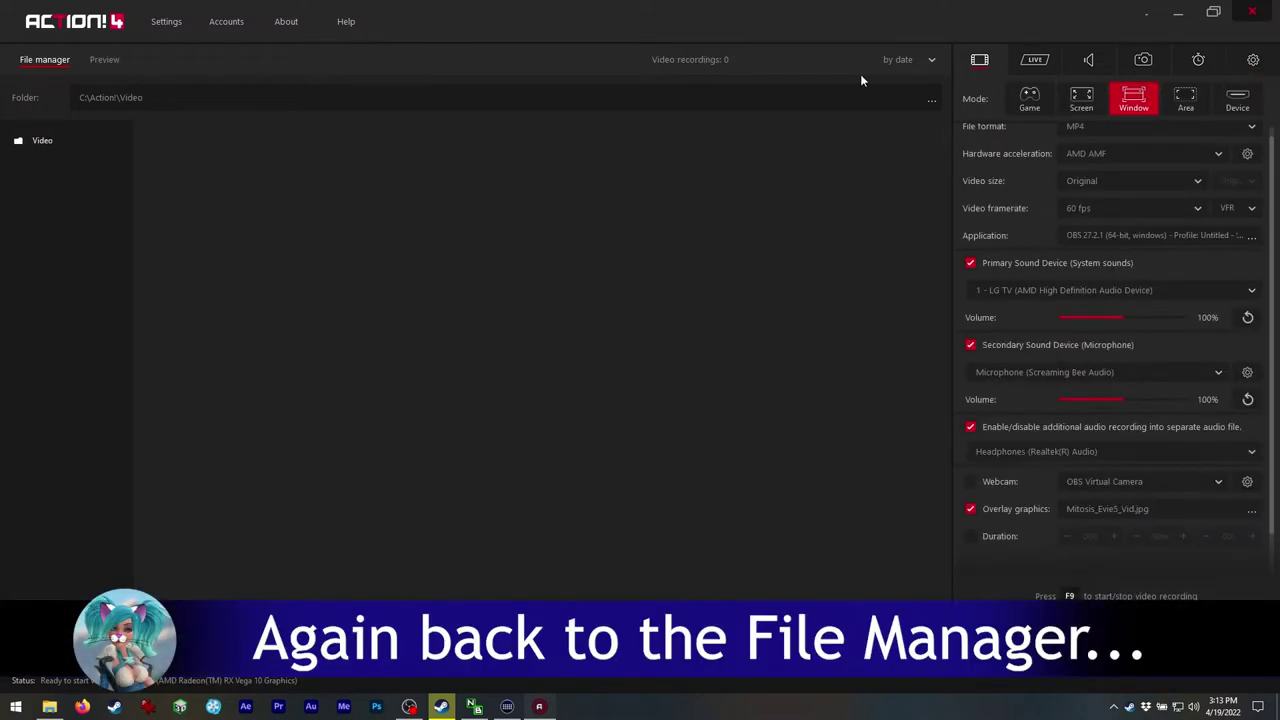
{"action": "left_click", "coordinate": [165, 22]}
{"action": "left_click", "coordinate": [224, 22]}
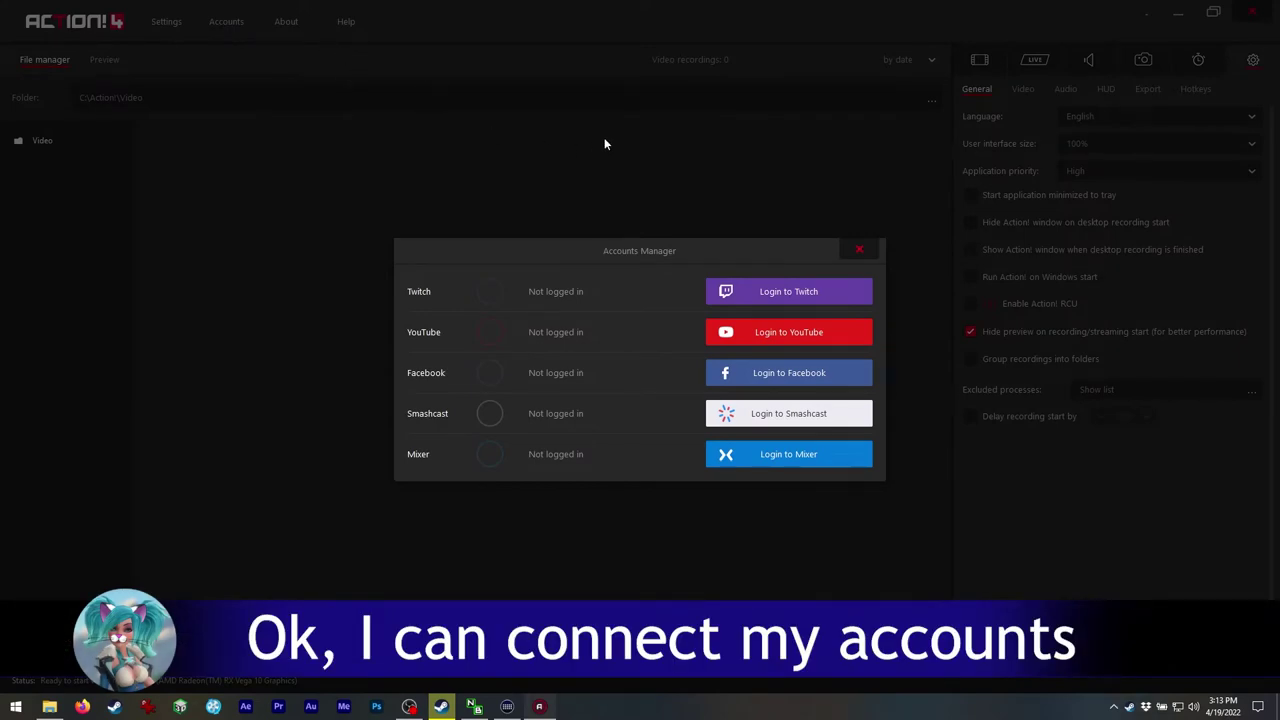
{"action": "left_click", "coordinate": [857, 251]}
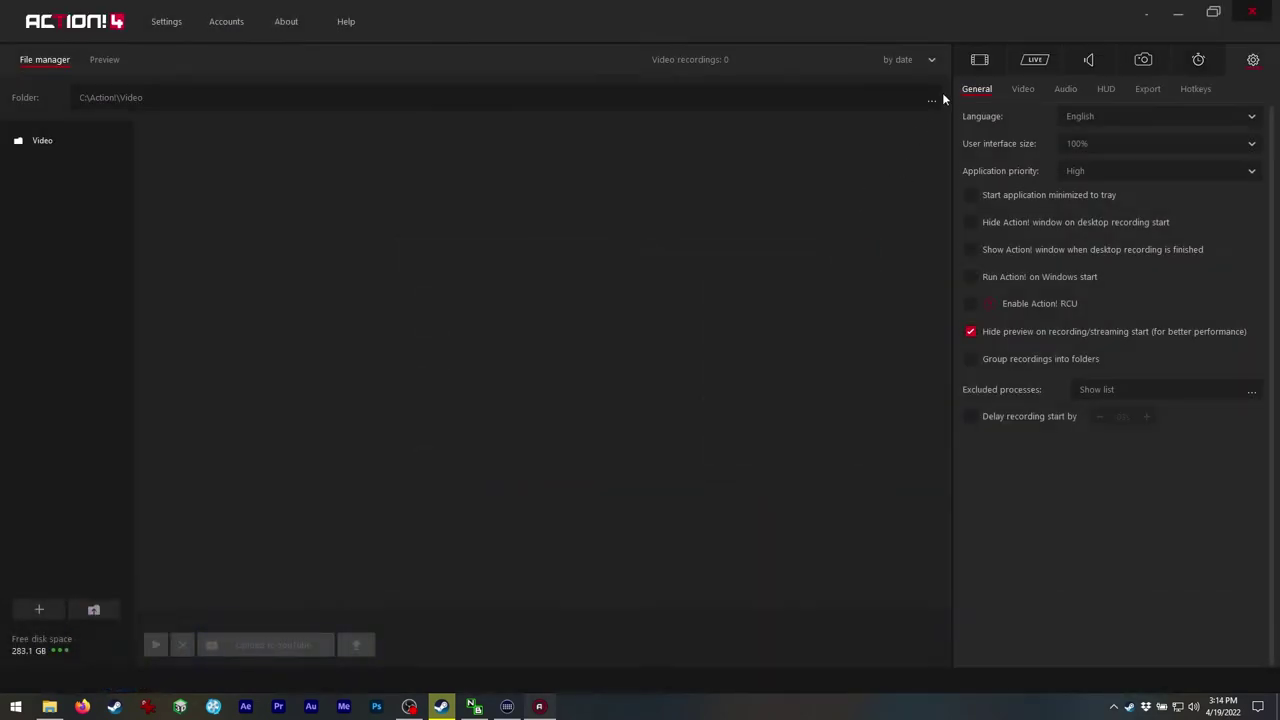
{"action": "left_click", "coordinate": [979, 59]}
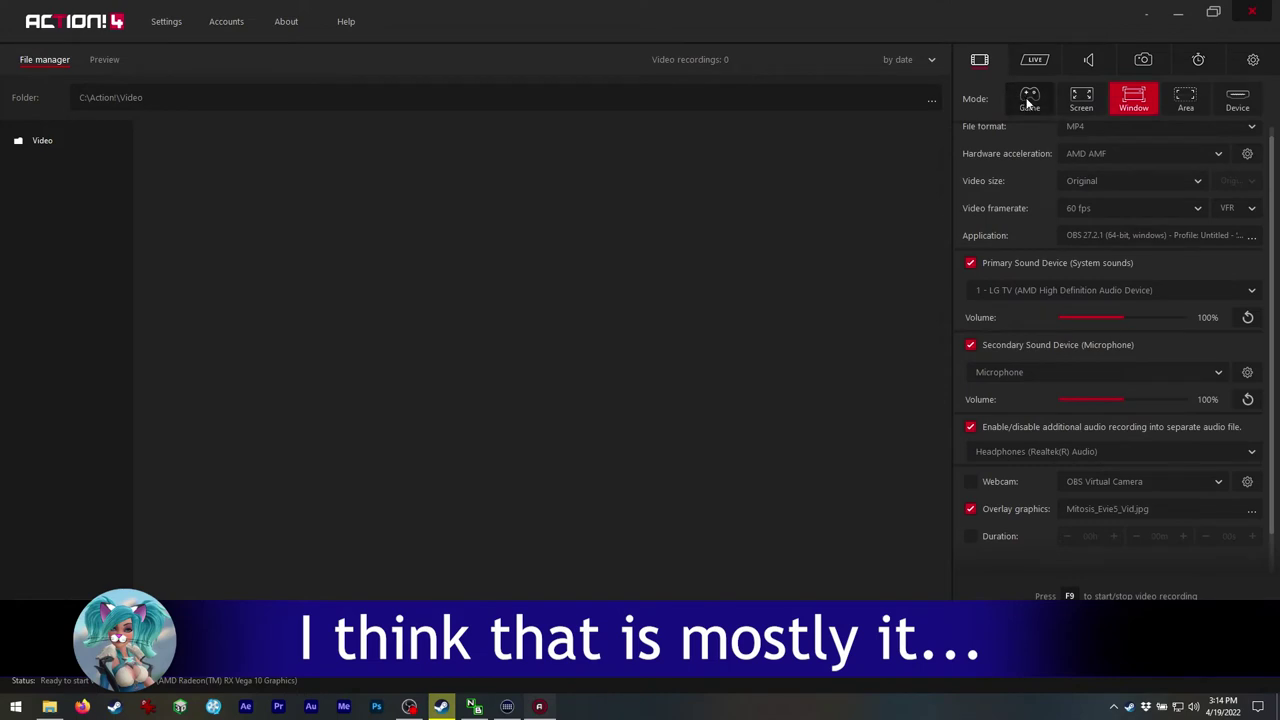
Check the Game and Device capture modes and the input devices available for device recording.
{"action": "left_click", "coordinate": [1029, 100]}
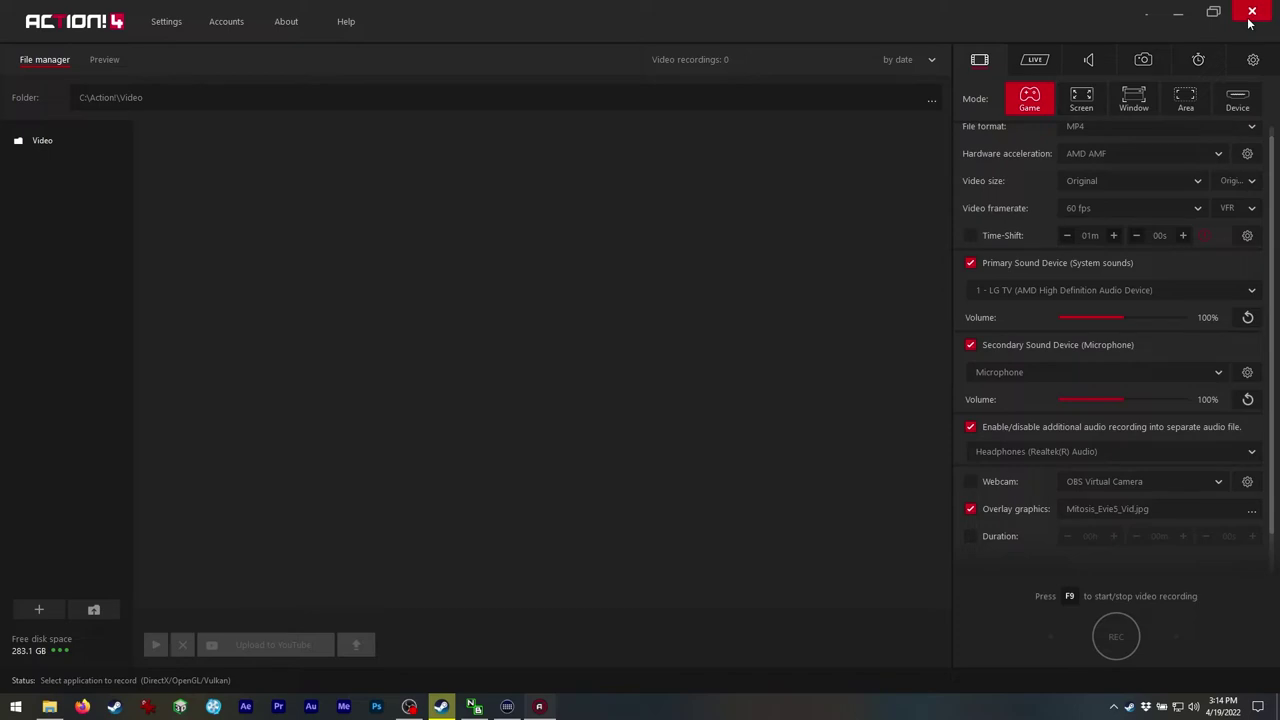
{"action": "left_click", "coordinate": [1238, 100]}
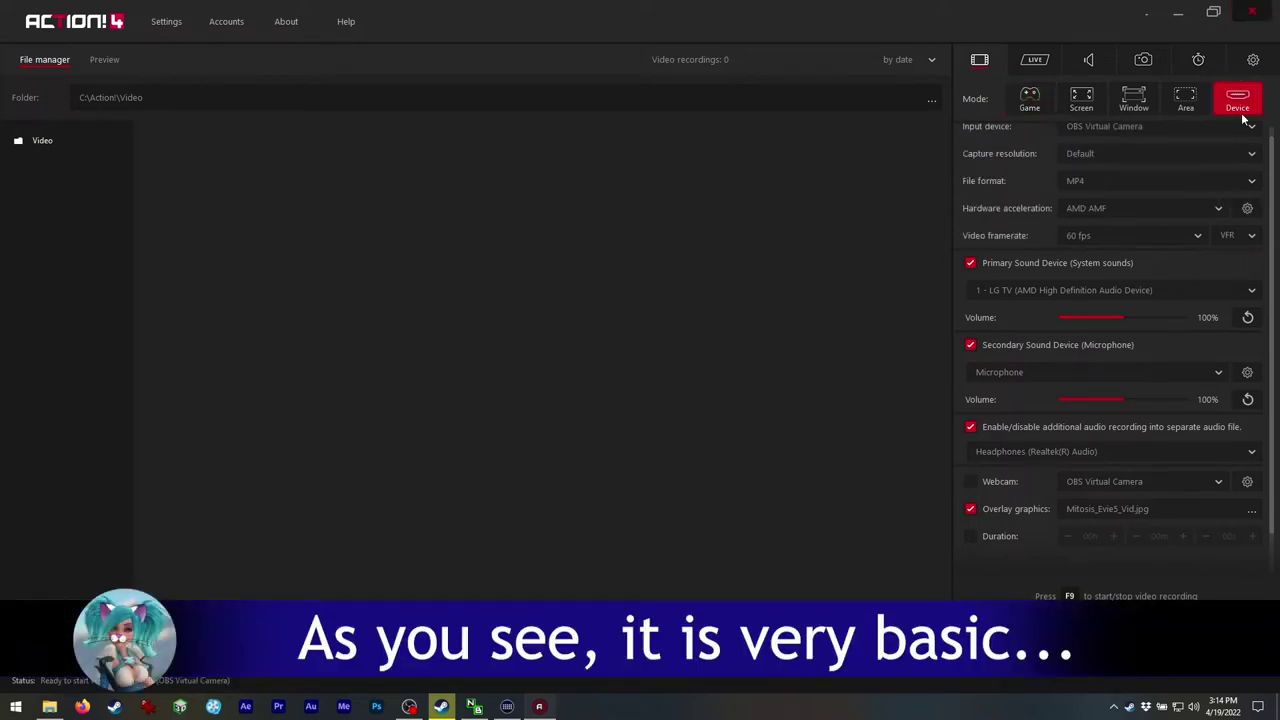
{"action": "left_click", "coordinate": [1250, 127]}
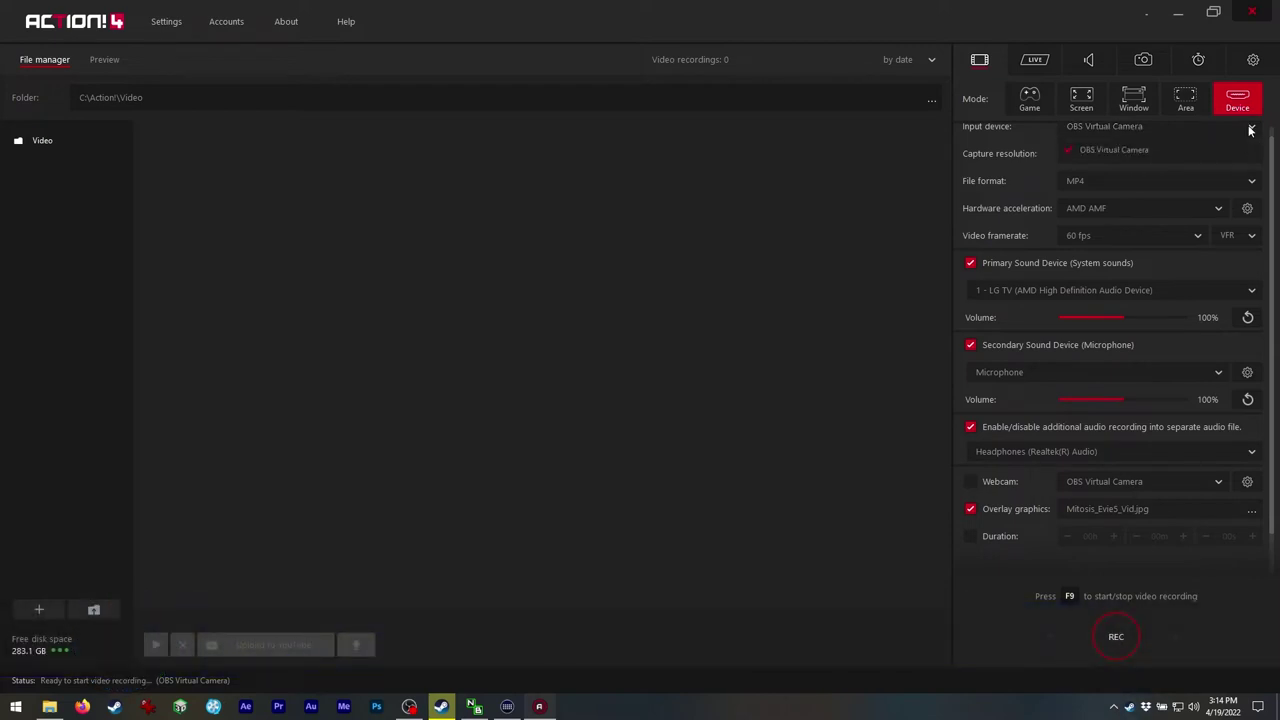
{"action": "left_click", "coordinate": [1250, 128]}
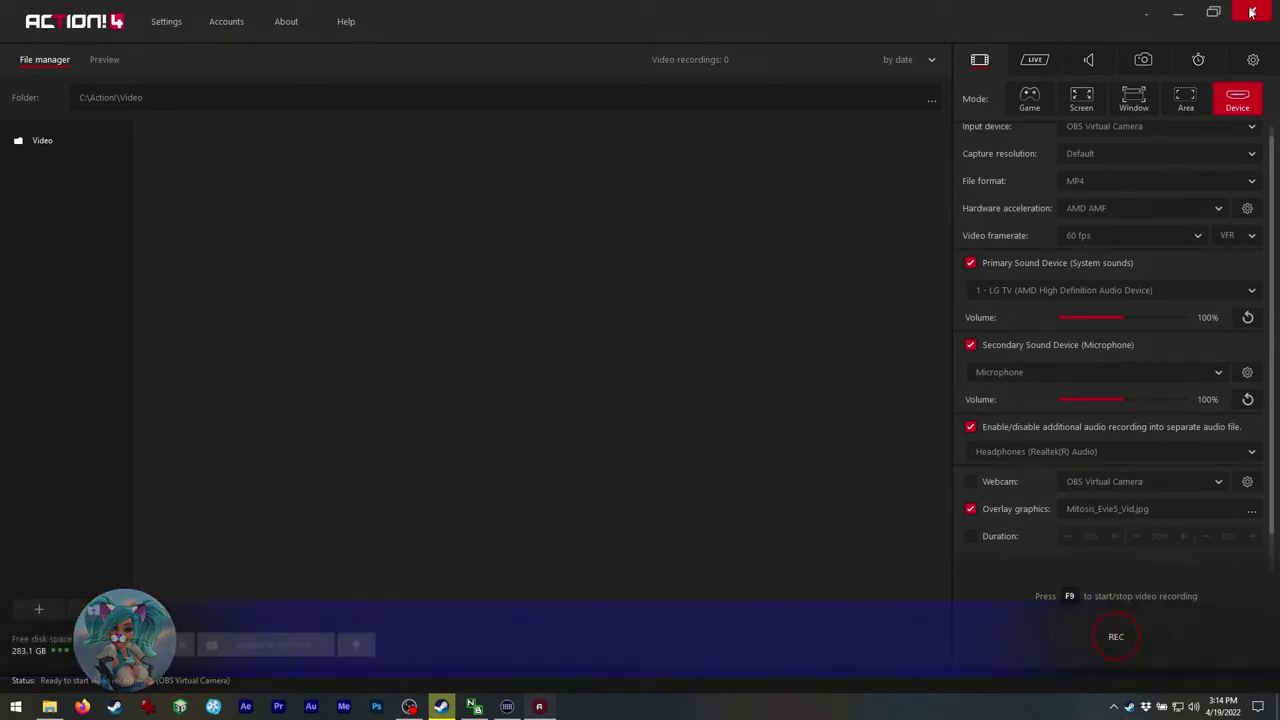
Show the capture preview and set the video recording to Screen mode.
{"action": "left_click", "coordinate": [104, 60]}
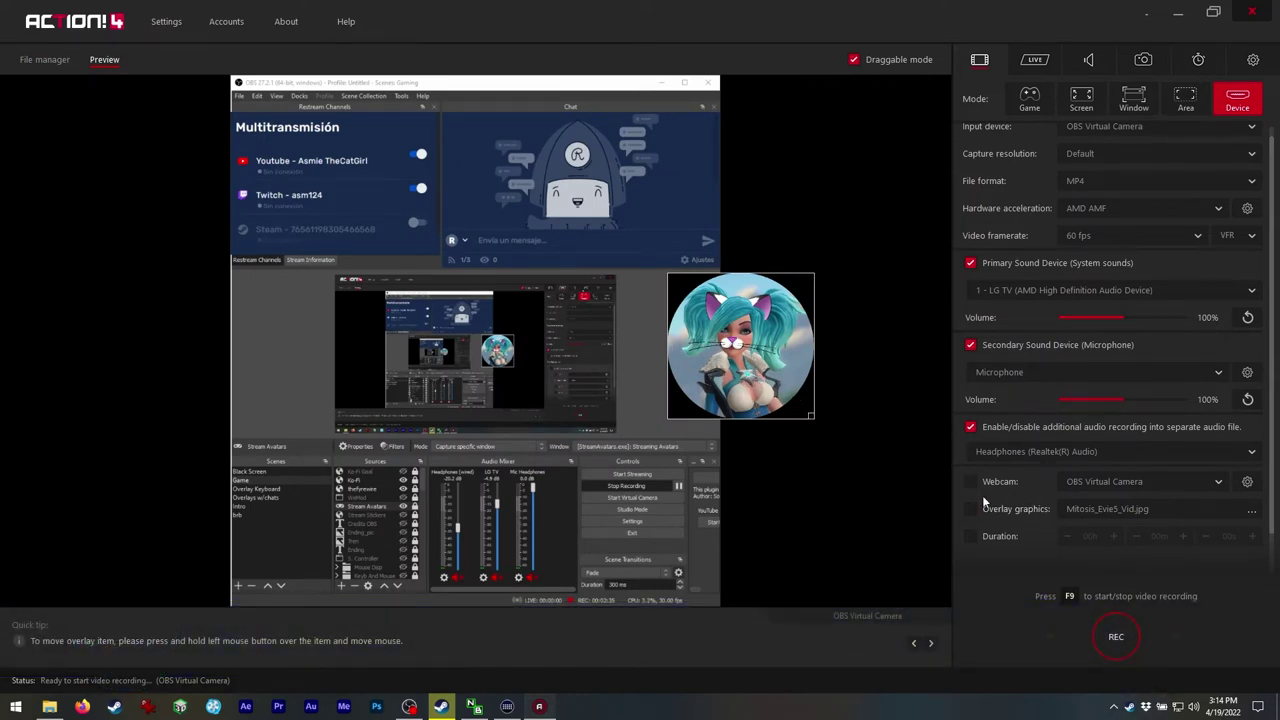
{"action": "left_click", "coordinate": [1081, 107]}
{"action": "left_click_drag", "start_coordinate": [777, 335], "coordinate": [689, 379]}
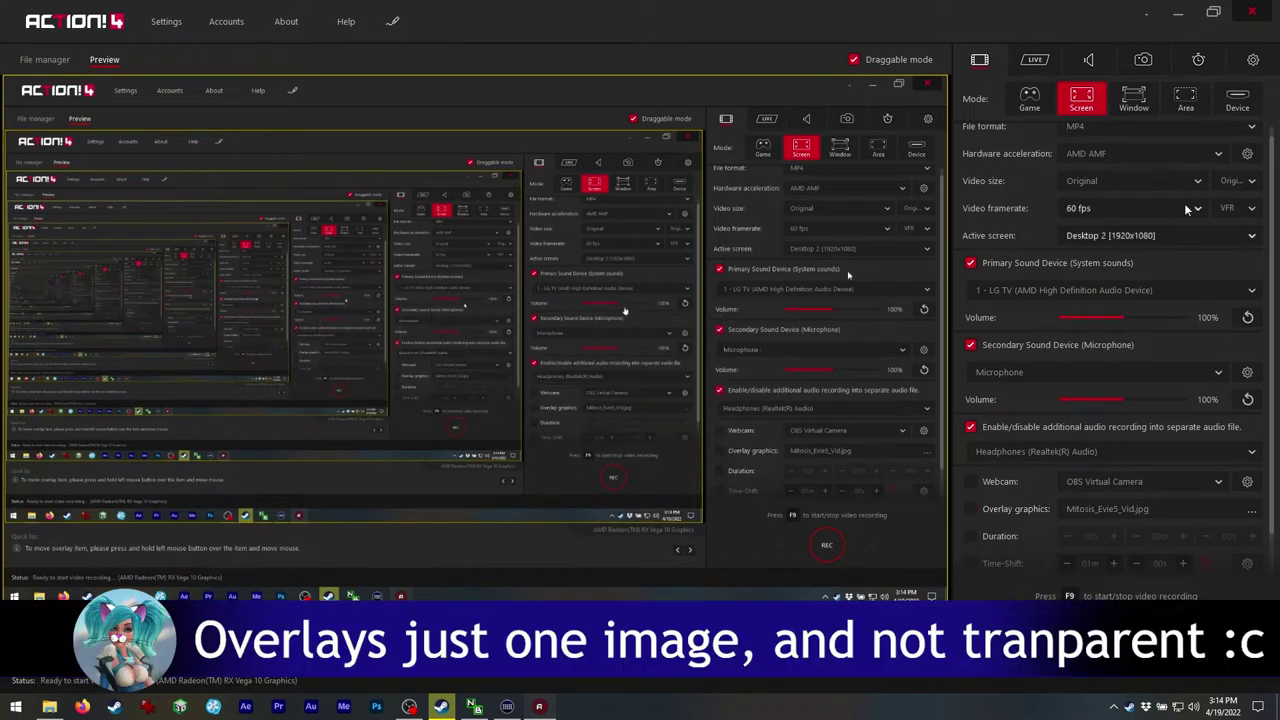
Check the list of recordings in the file manager while the screen is being recorded, and return to the preview.
{"action": "left_click", "coordinate": [1266, 16]}
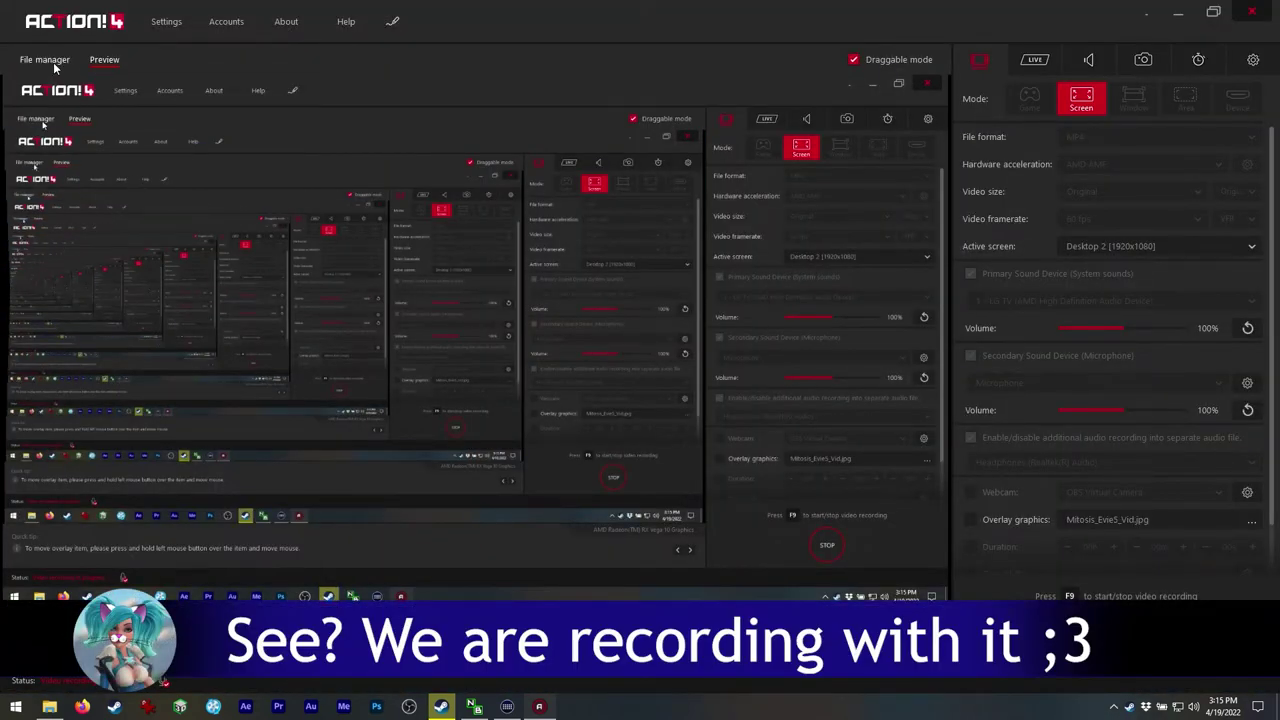
{"action": "left_click", "coordinate": [53, 62]}
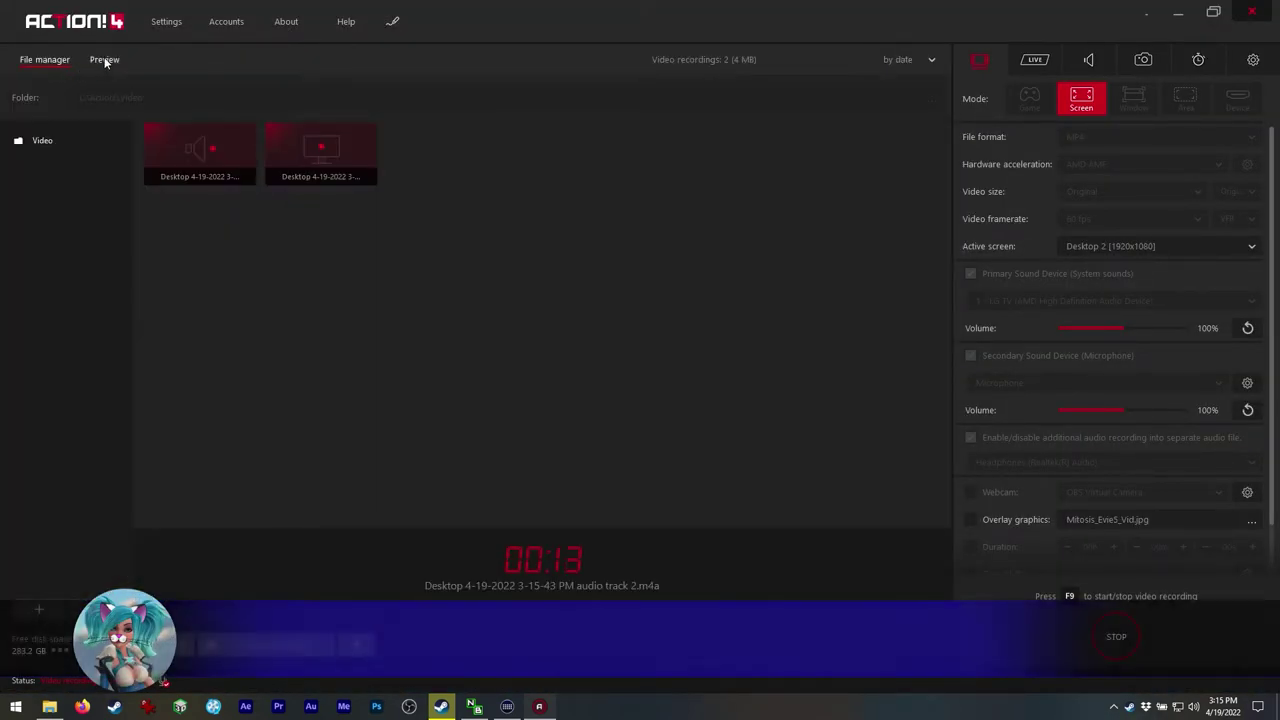
{"action": "left_click", "coordinate": [104, 60]}
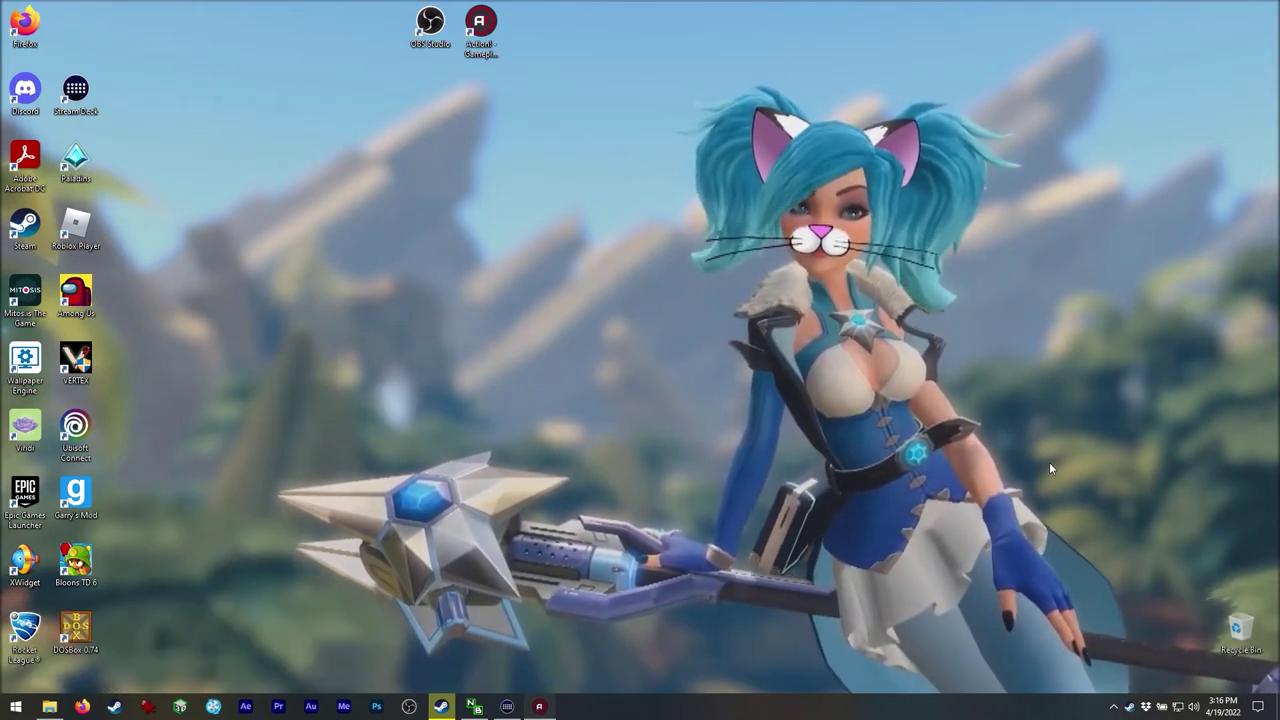
Switch to OBS Studio and widen the Multiple output dock by narrowing the Audio Mixer and Controls docks.
{"action": "left_click", "coordinate": [411, 708]}
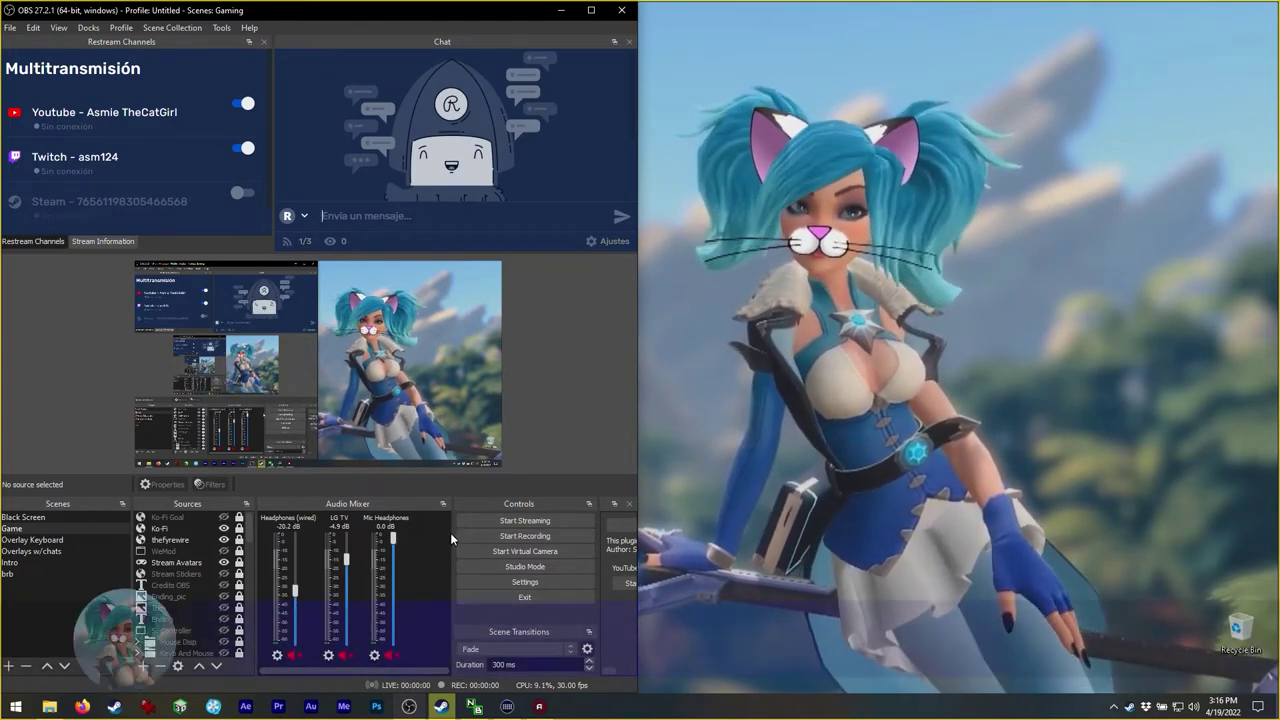
{"action": "left_click_drag", "start_coordinate": [453, 534], "coordinate": [413, 534]}
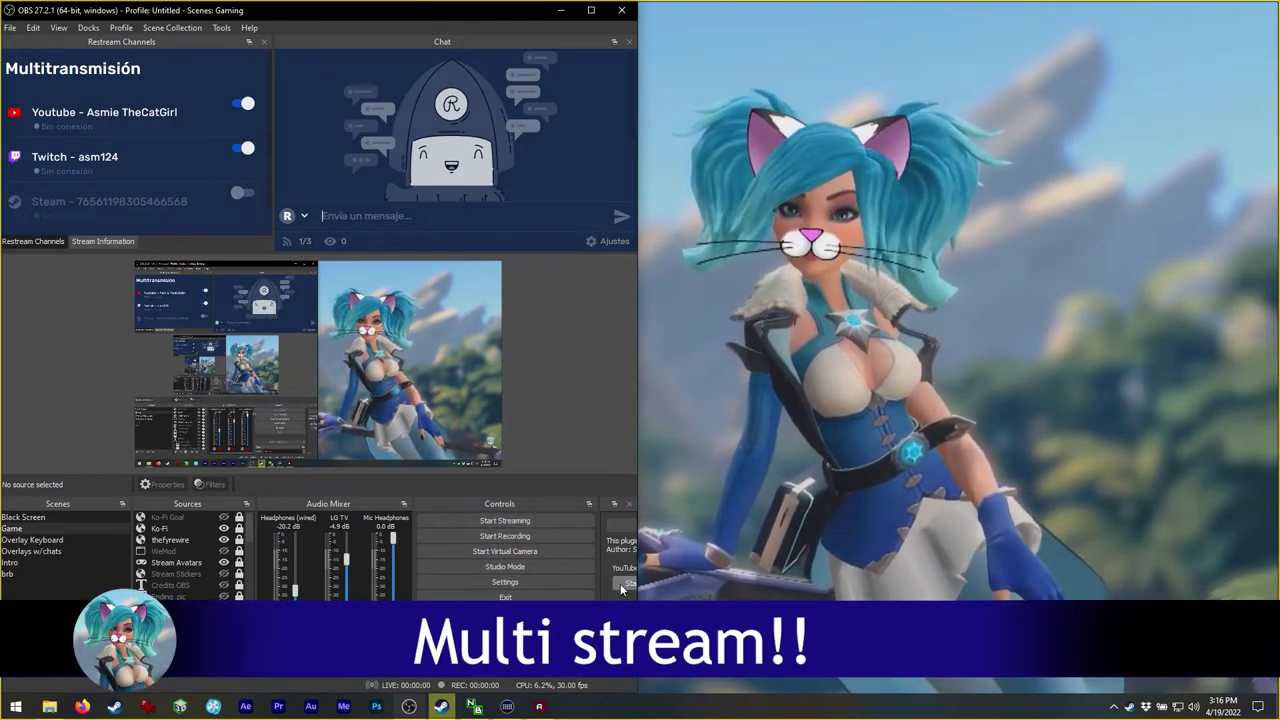
{"action": "left_click_drag", "start_coordinate": [598, 586], "coordinate": [496, 580]}
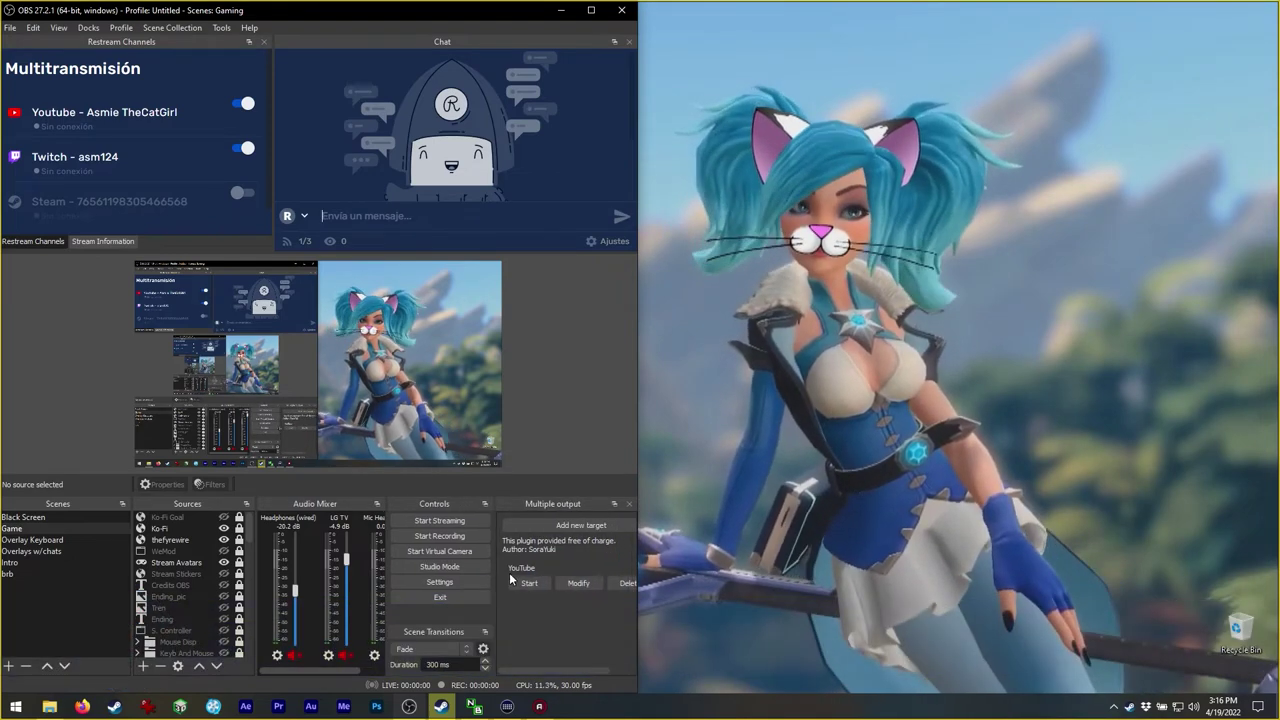
View the streaming settings for a new Multiple output target and close them without adding one.
{"action": "left_click", "coordinate": [561, 522]}
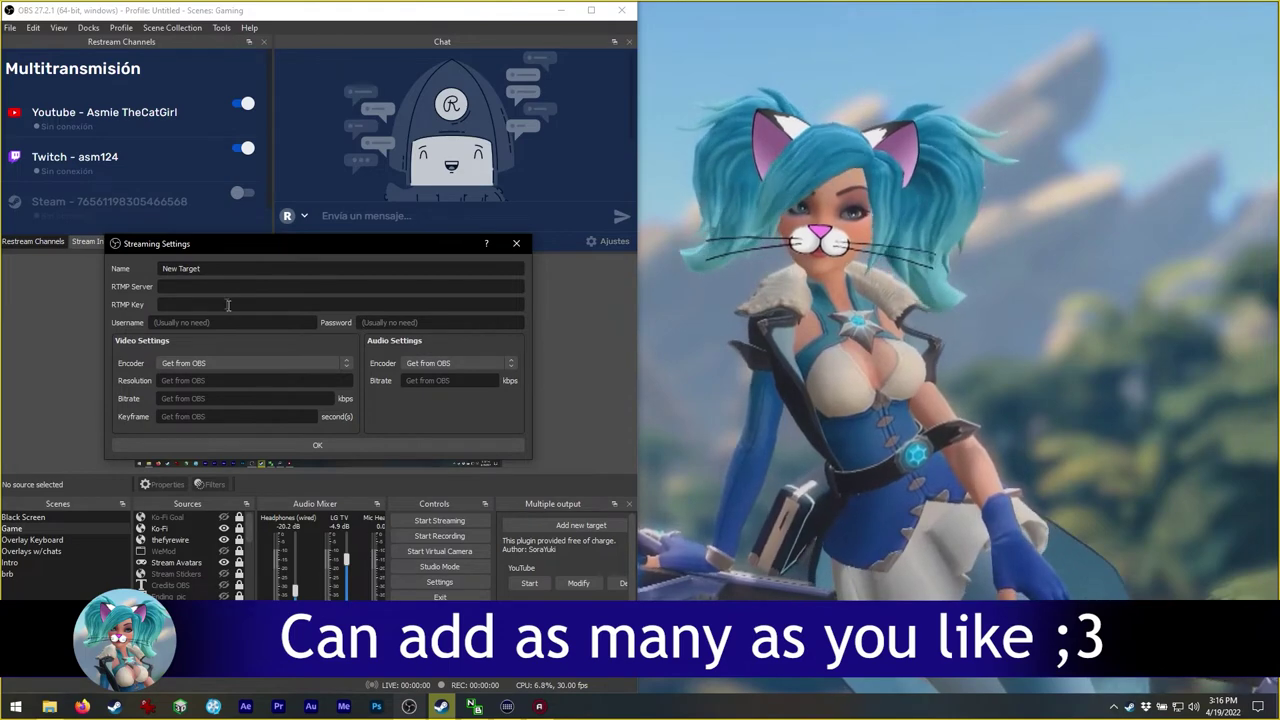
{"action": "left_click", "coordinate": [516, 243]}
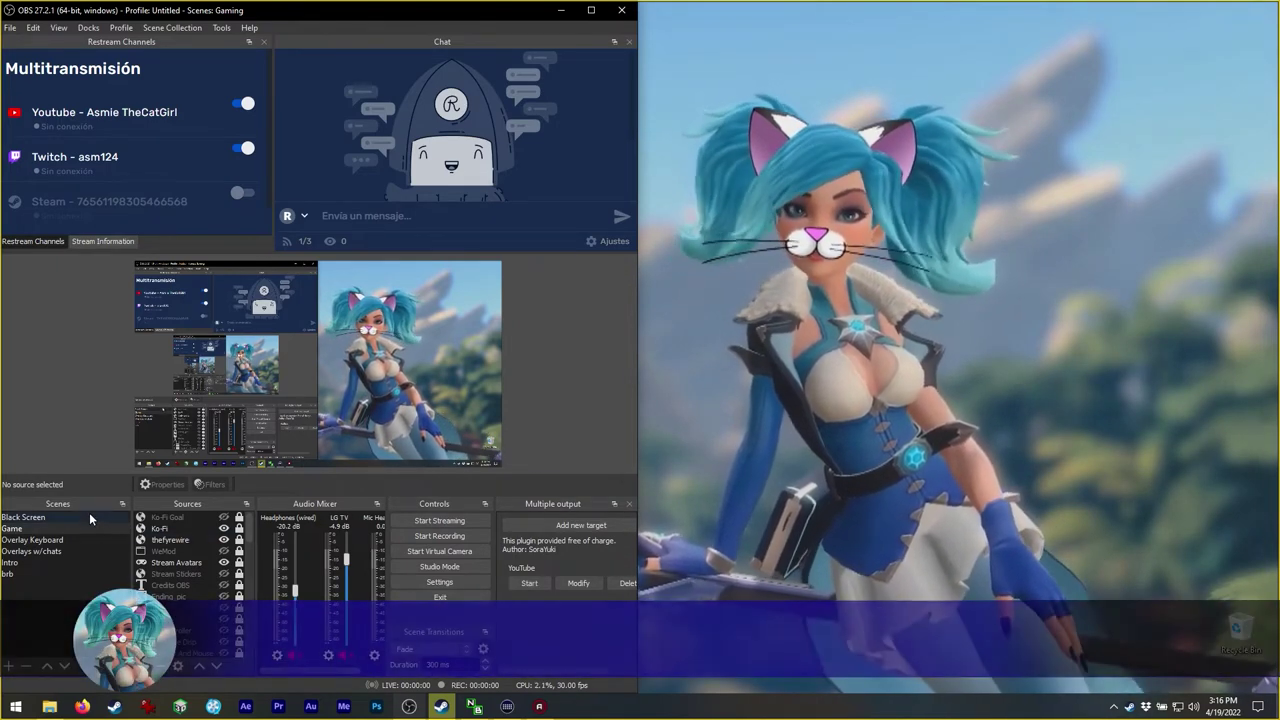
Look through the Black Screen, Game, Overlay Keyboard, Overlays w/chats, Intro and brb scenes, and return to the Game scene.
{"action": "left_click", "coordinate": [88, 516]}
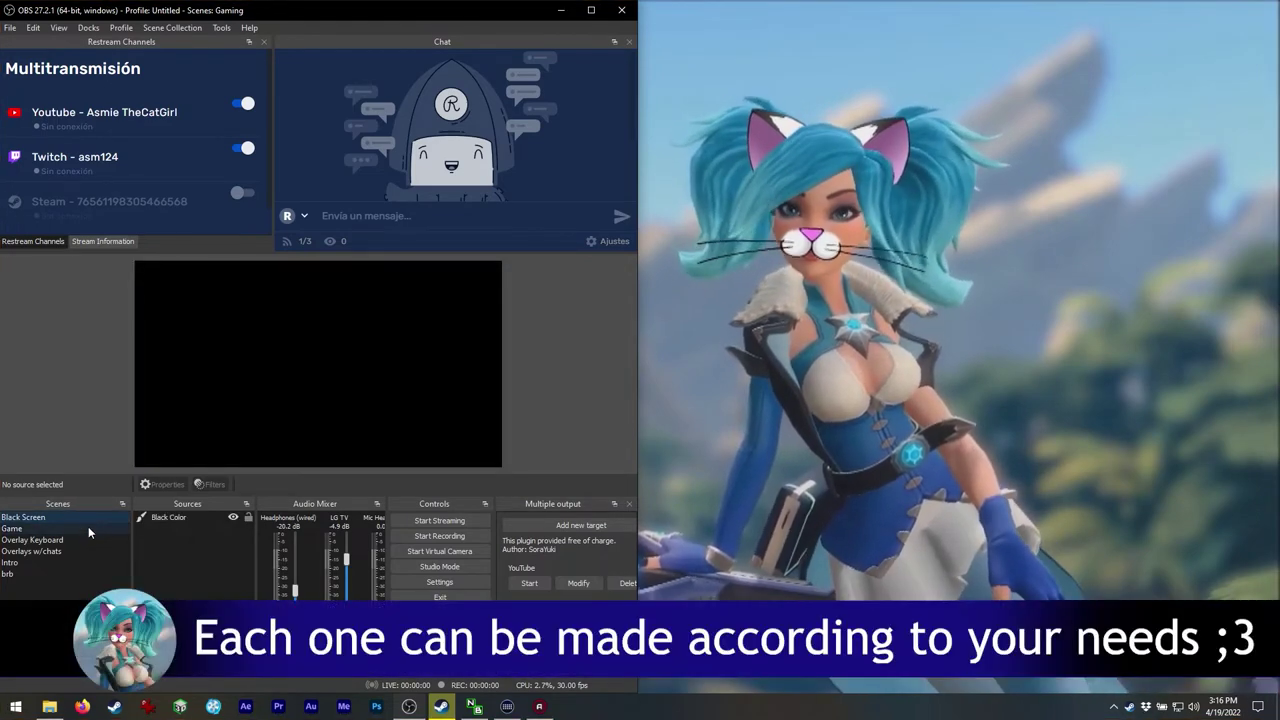
{"action": "left_click", "coordinate": [88, 527]}
{"action": "left_click", "coordinate": [80, 538]}
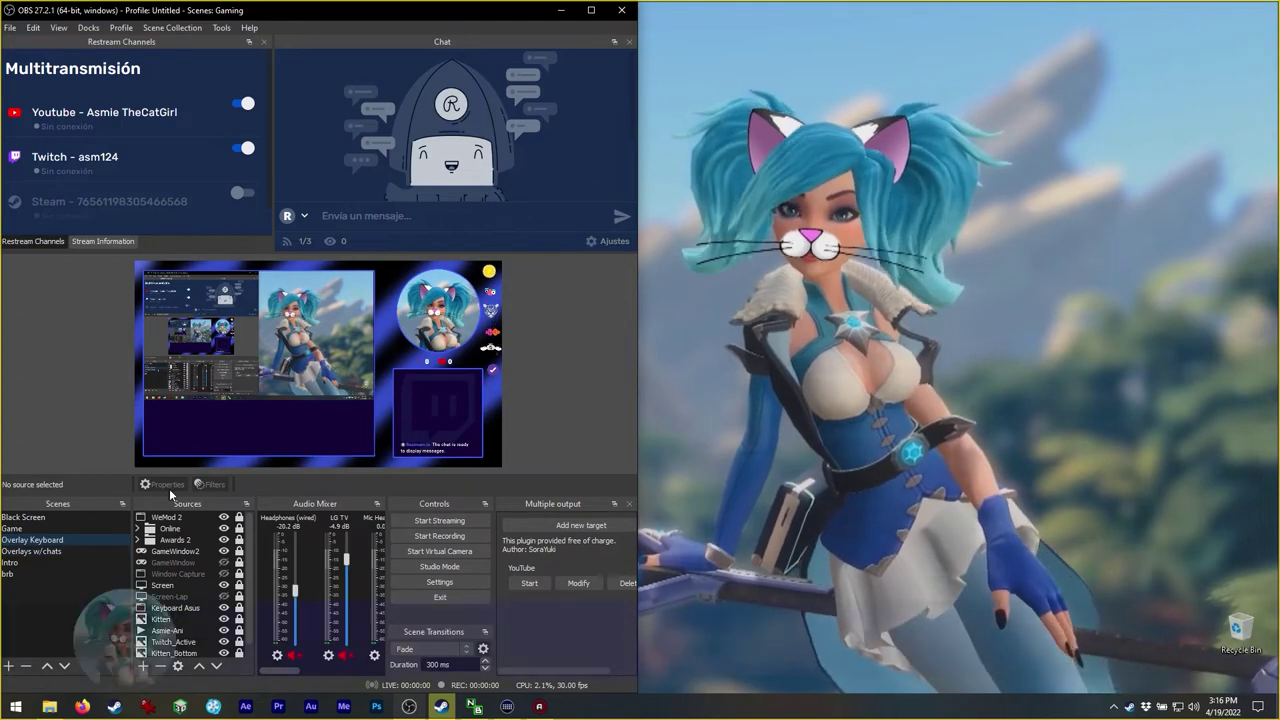
{"action": "left_click", "coordinate": [474, 707]}
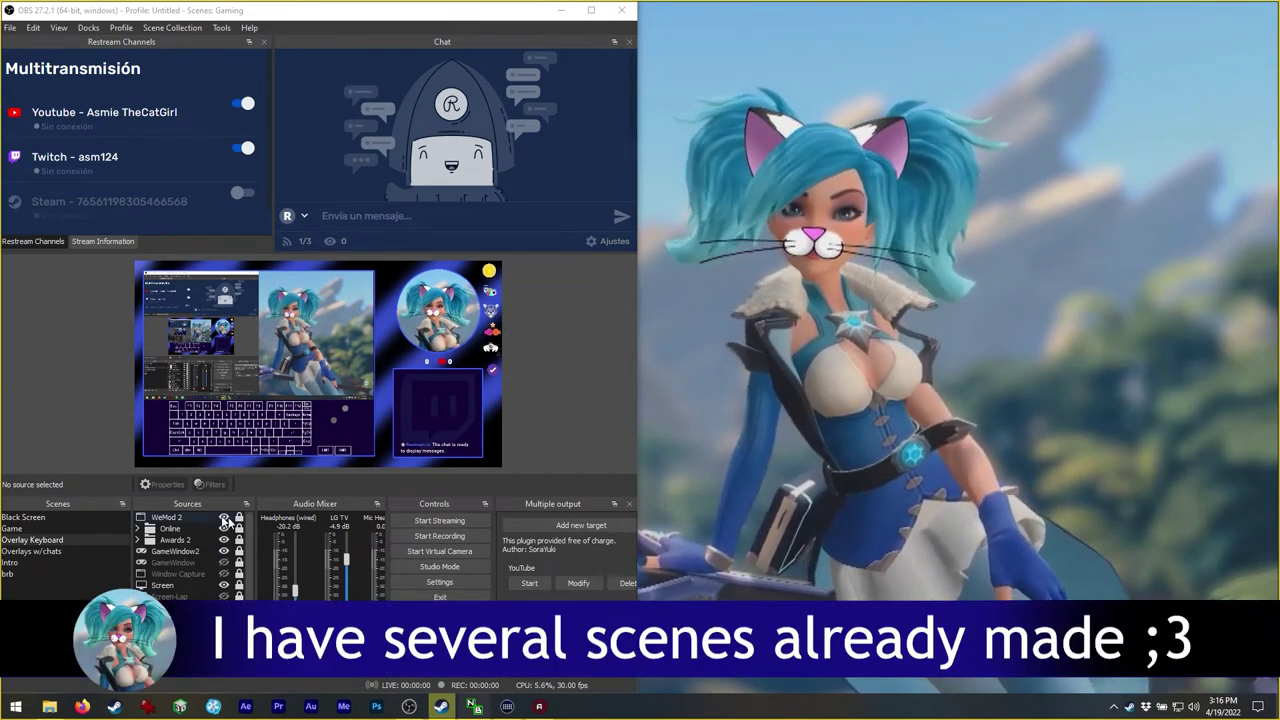
{"action": "left_click", "coordinate": [69, 548]}
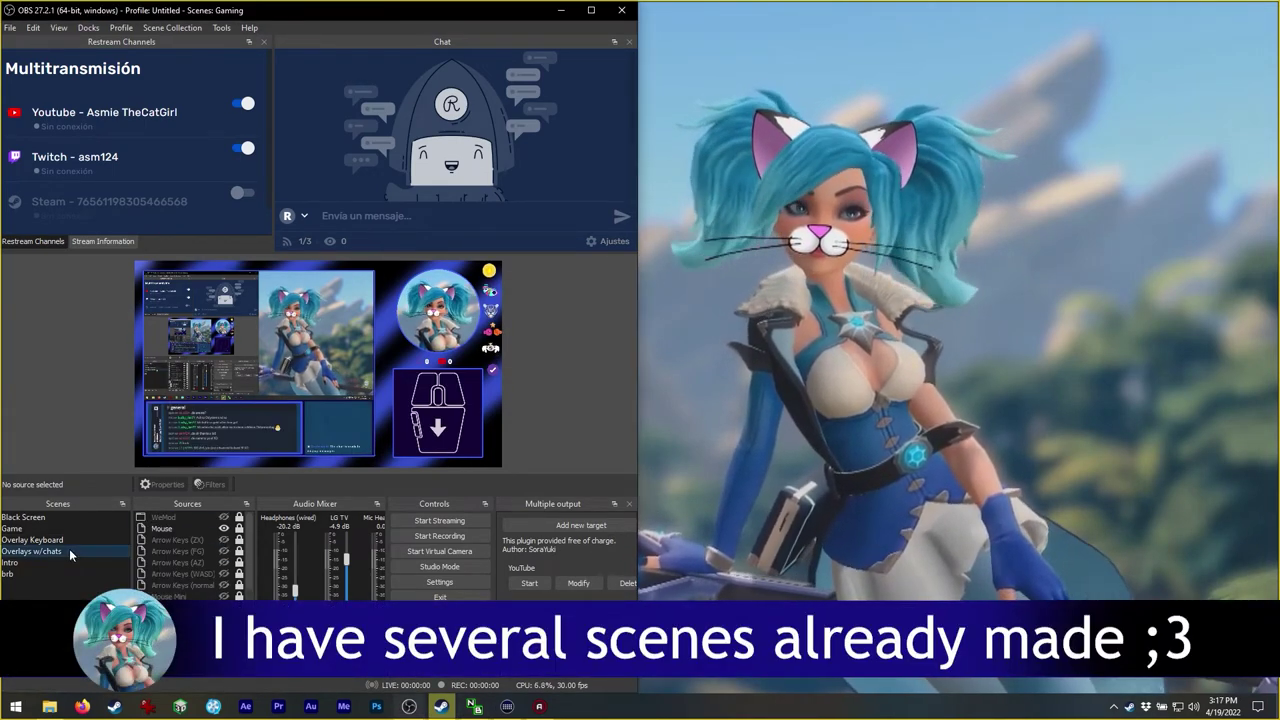
{"action": "left_click", "coordinate": [62, 562]}
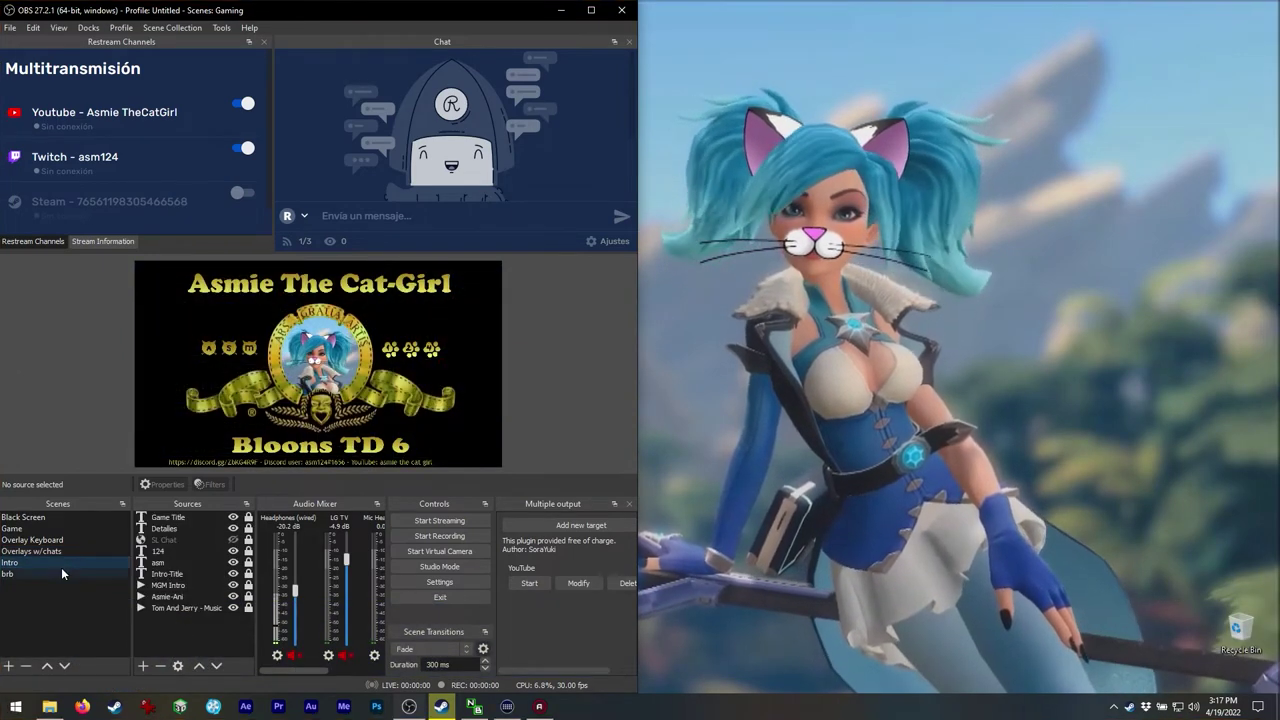
{"action": "left_click", "coordinate": [58, 574]}
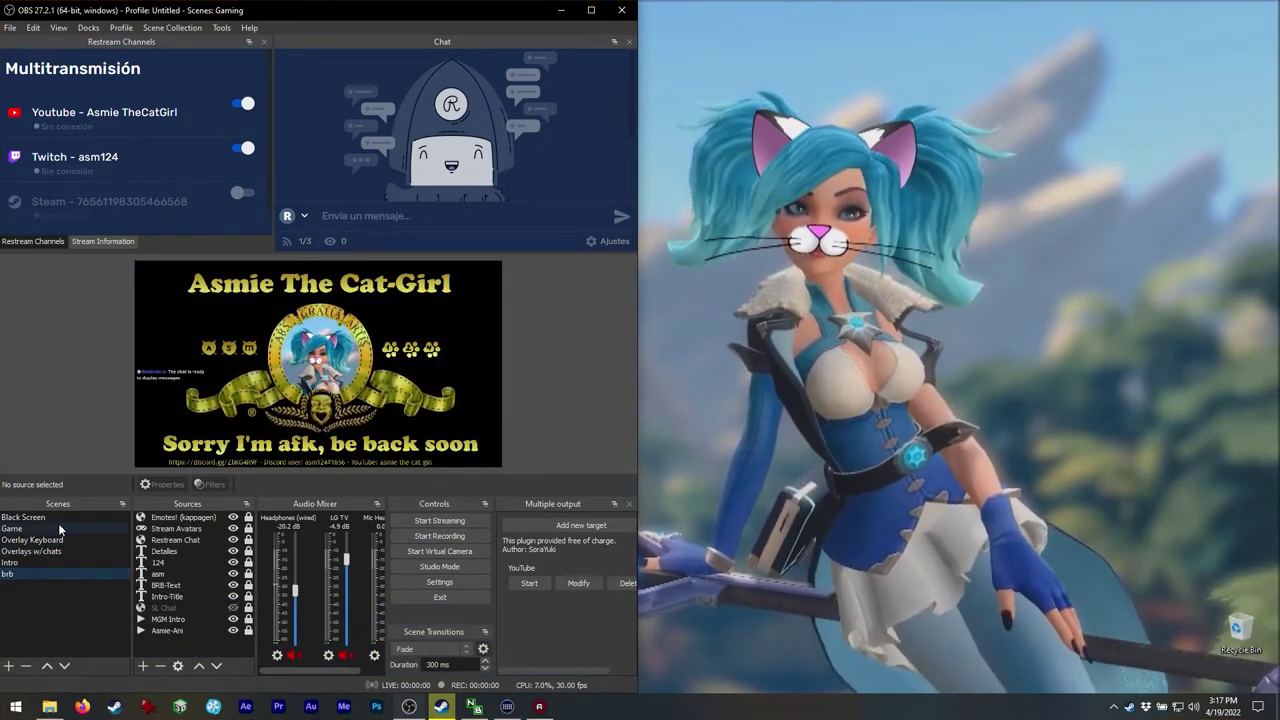
{"action": "left_click", "coordinate": [59, 527]}
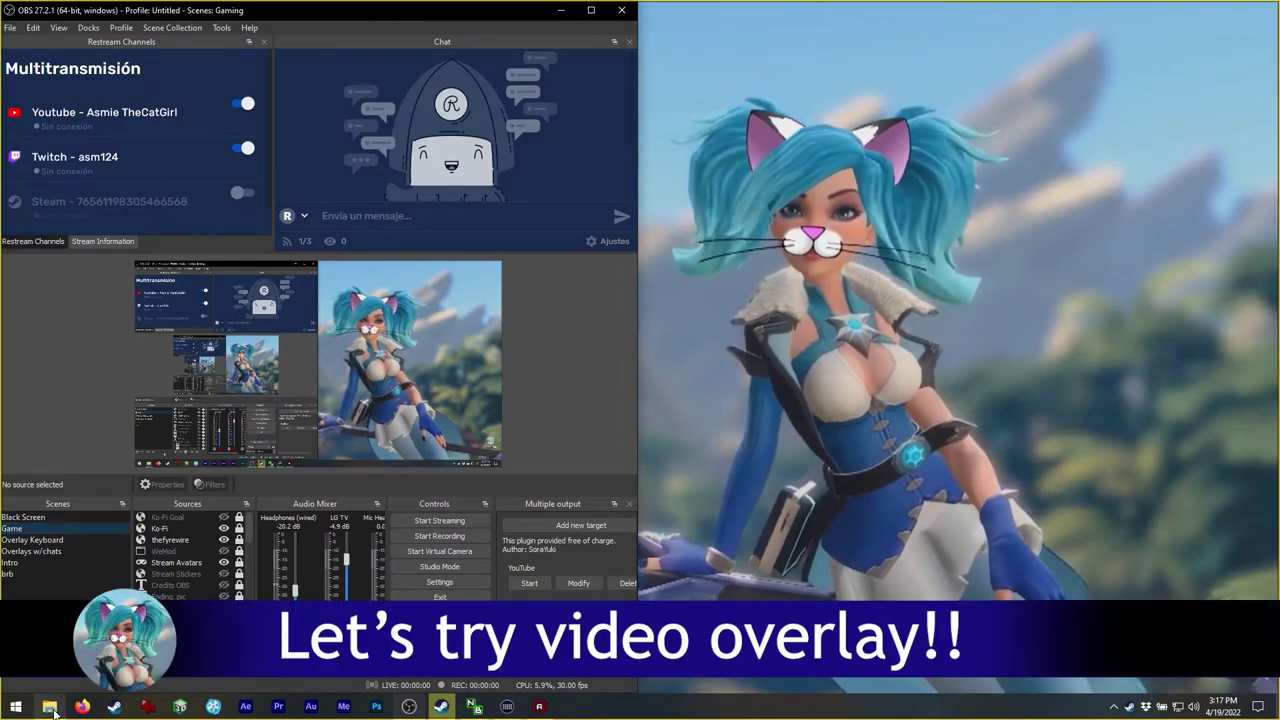
Add the Henry Stickmin Distraction Dance green screen video from the Overlay vids folder to the Game scene and move it near the canvas centre.
{"action": "left_click", "coordinate": [50, 707]}
{"action": "left_click_drag", "start_coordinate": [455, 67], "coordinate": [976, 53]}
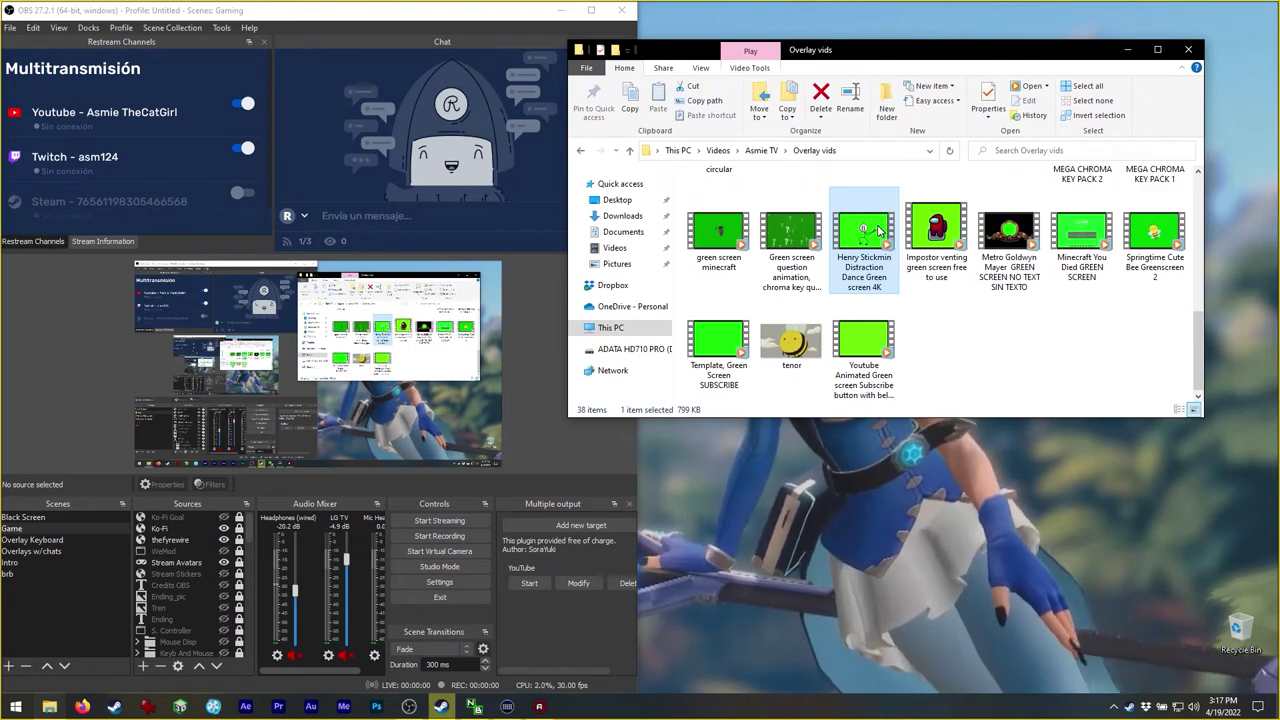
{"action": "left_click_drag", "start_coordinate": [878, 230], "coordinate": [277, 410]}
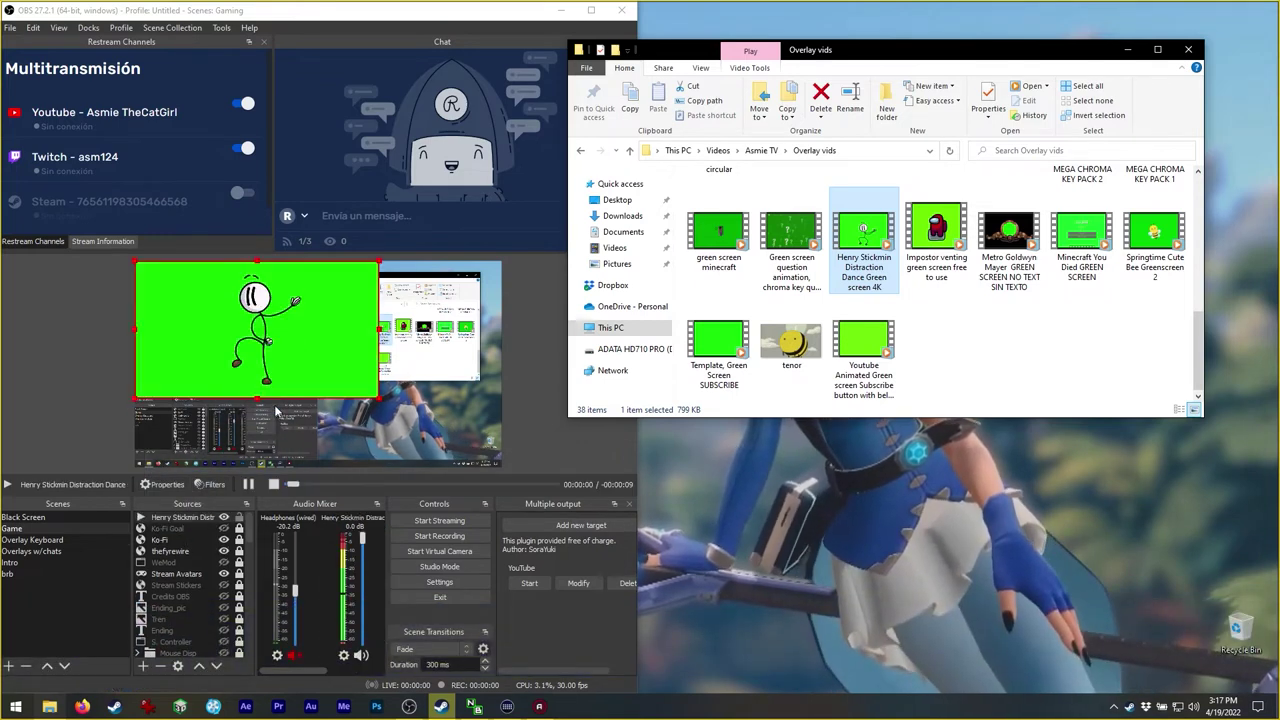
{"action": "left_click_drag", "start_coordinate": [300, 357], "coordinate": [376, 368]}
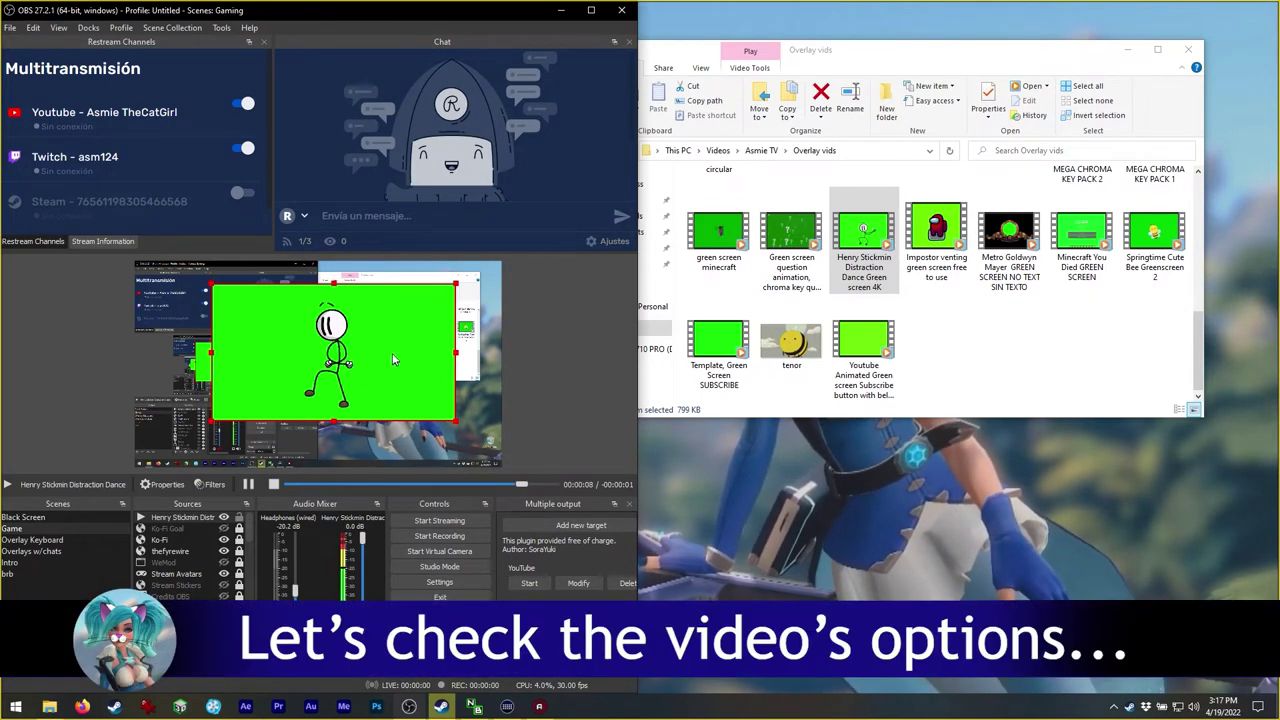
Open the properties of the Henry Stickmin video source.
{"action": "right_click", "coordinate": [208, 520]}
{"action": "left_click", "coordinate": [233, 507]}
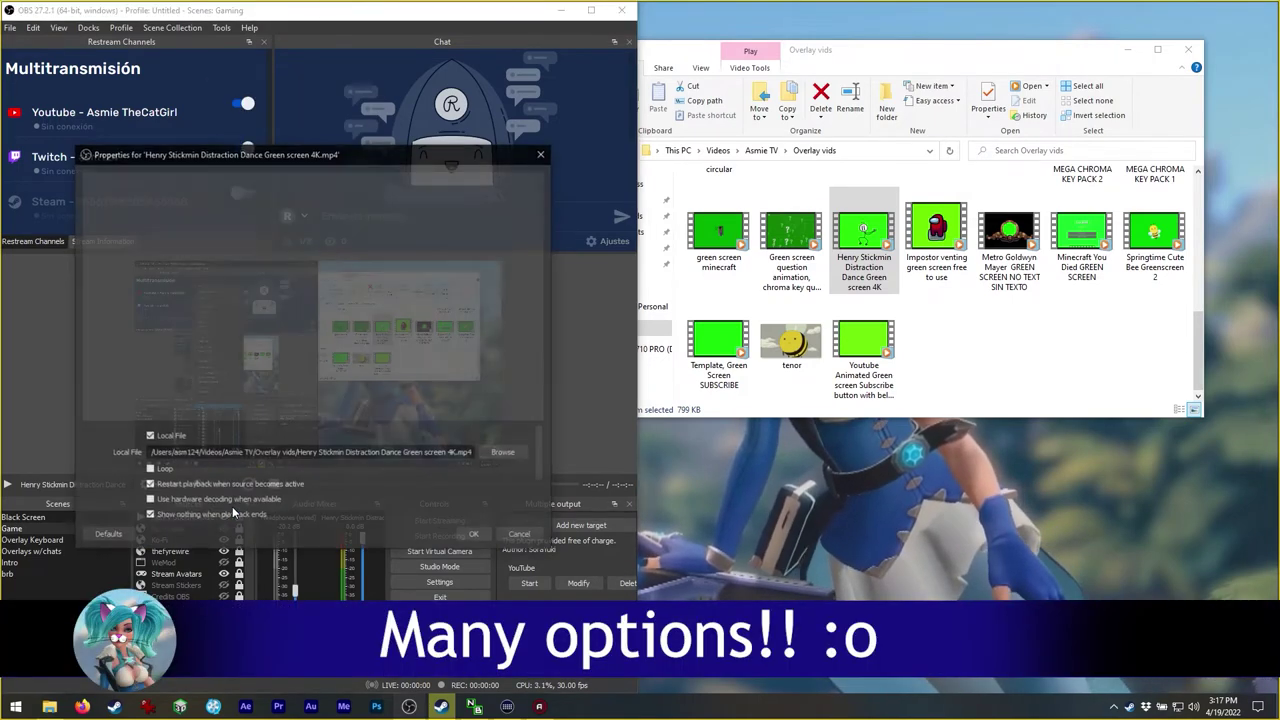